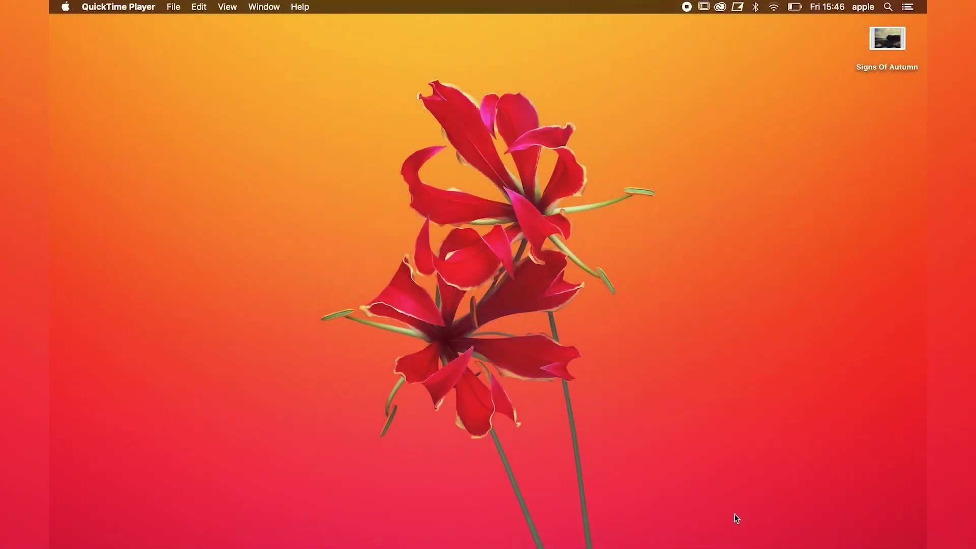
Open Signs Of Autumn in Preview, crop it to the painting, and show its 1985 × 1554 pixel info
double_click(888, 40)
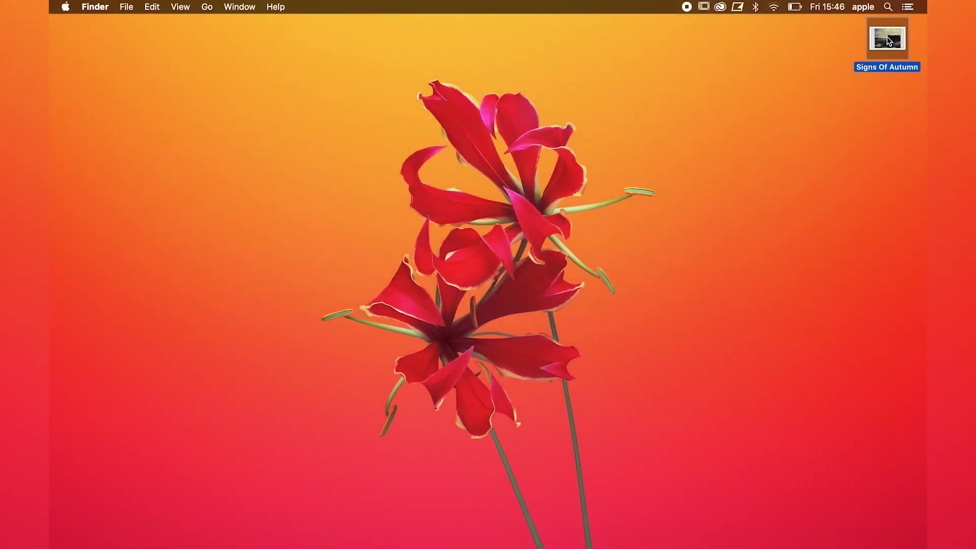
left_click_drag(197, 54, 813, 529)
left_click(245, 5)
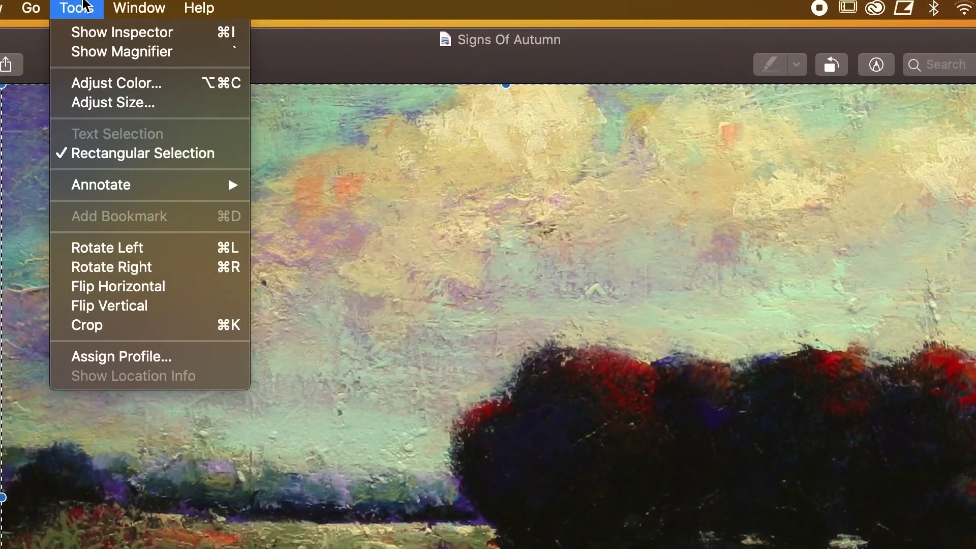
left_click(145, 325)
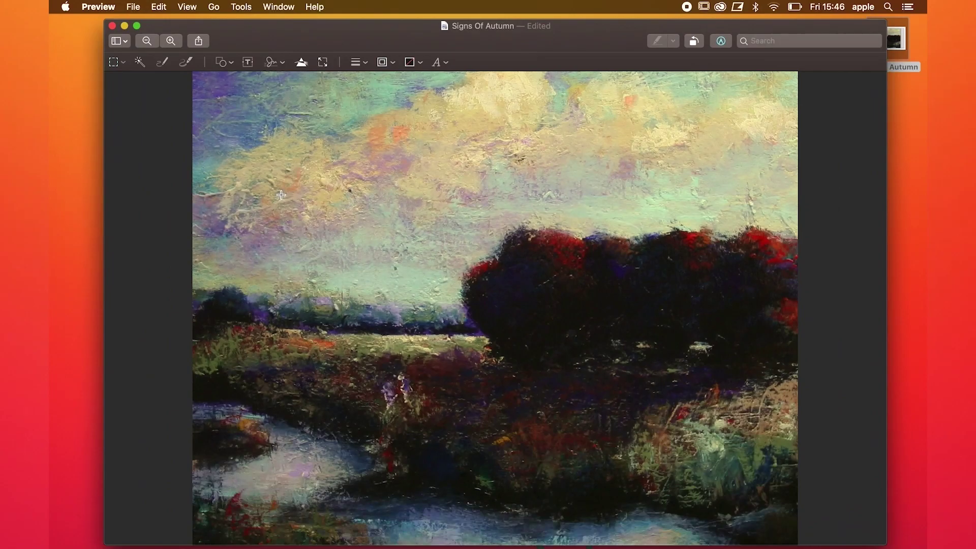
left_click(242, 7)
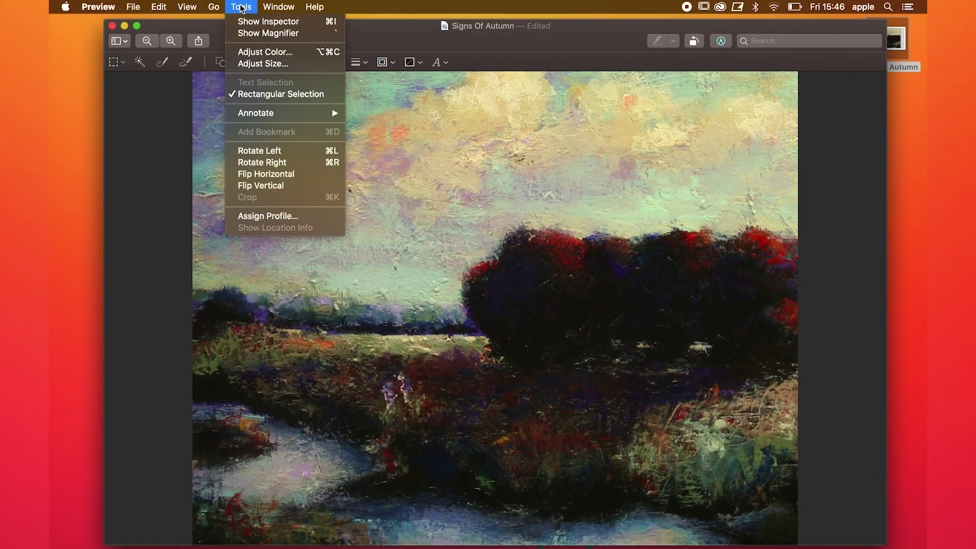
left_click(243, 21)
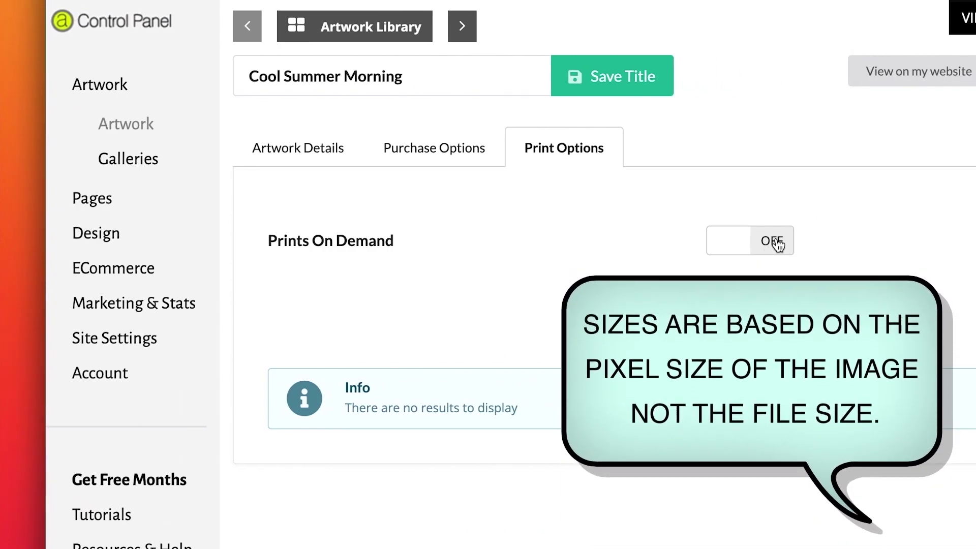
Switch Prints On Demand on for Cool Summer Morning and review its $1.00 print sizes
left_click(775, 242)
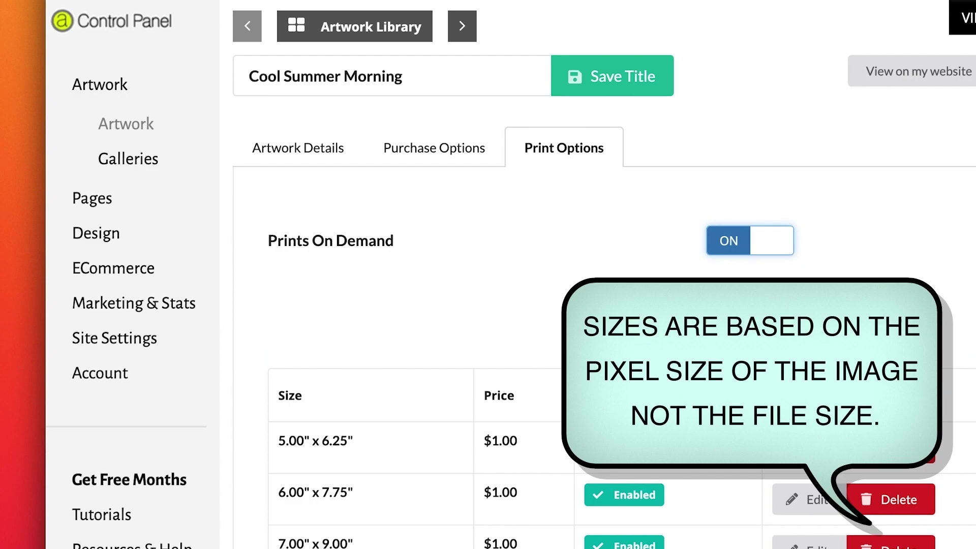
scroll(511, 274, "down", 3)
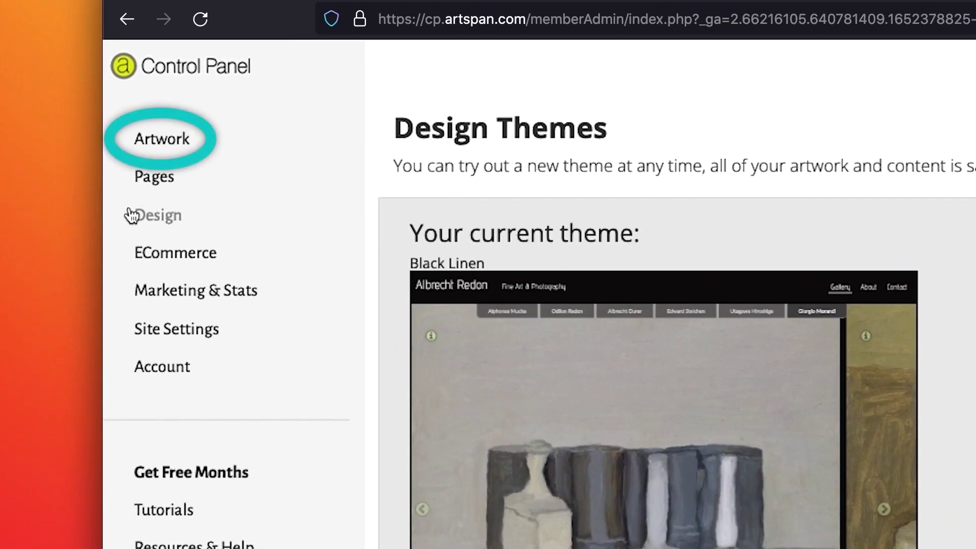
Start a new artwork upload and add Warm Afternoon.JPG to the drop area
left_click(161, 139)
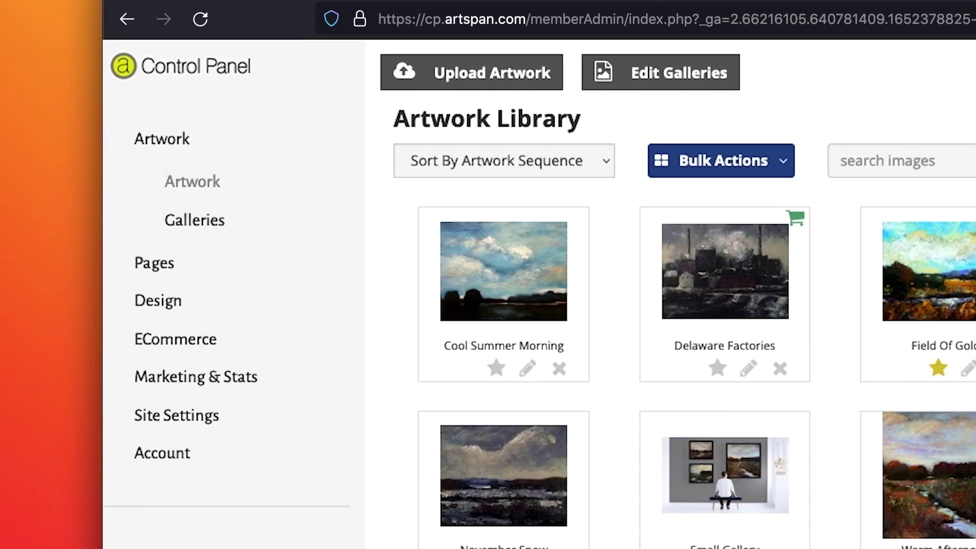
left_click(537, 69)
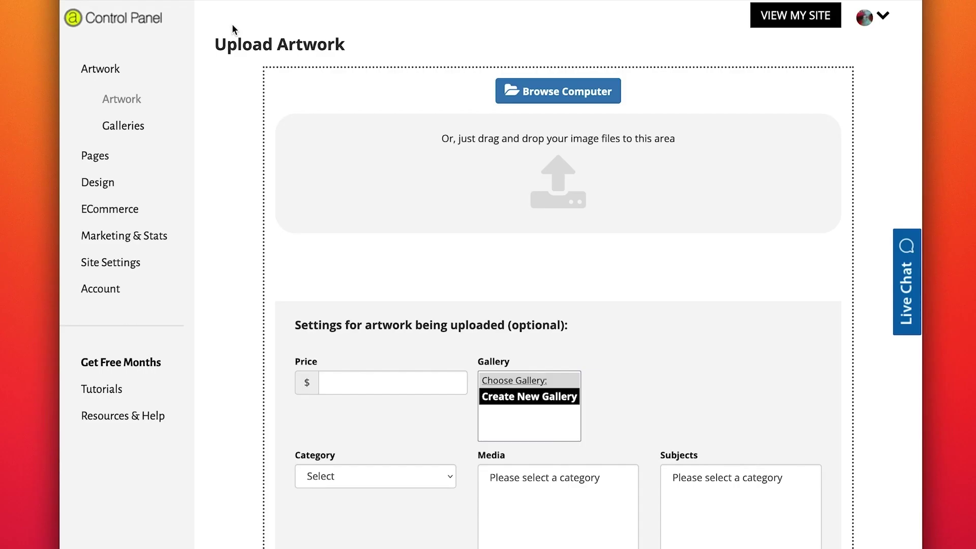
left_click(523, 92)
left_click(443, 72)
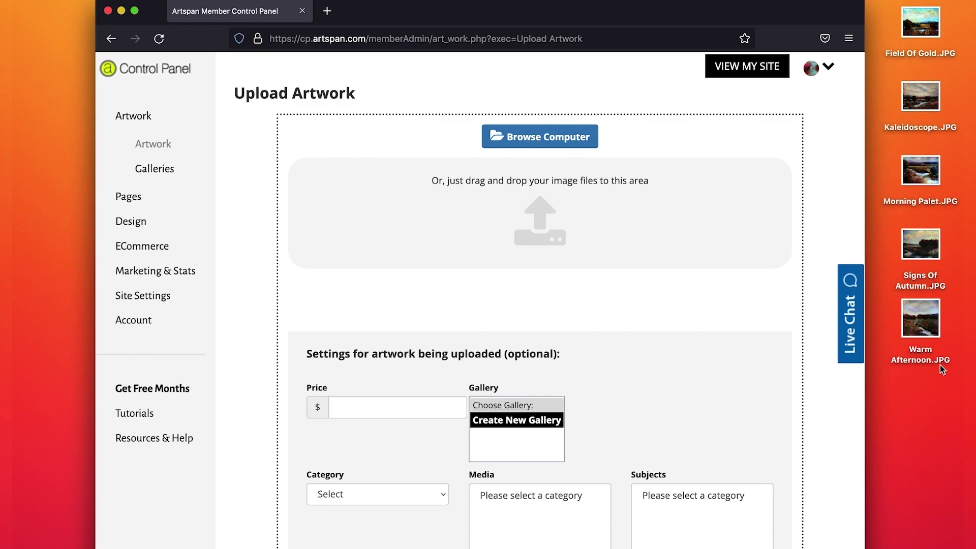
left_click_drag(932, 318, 659, 224)
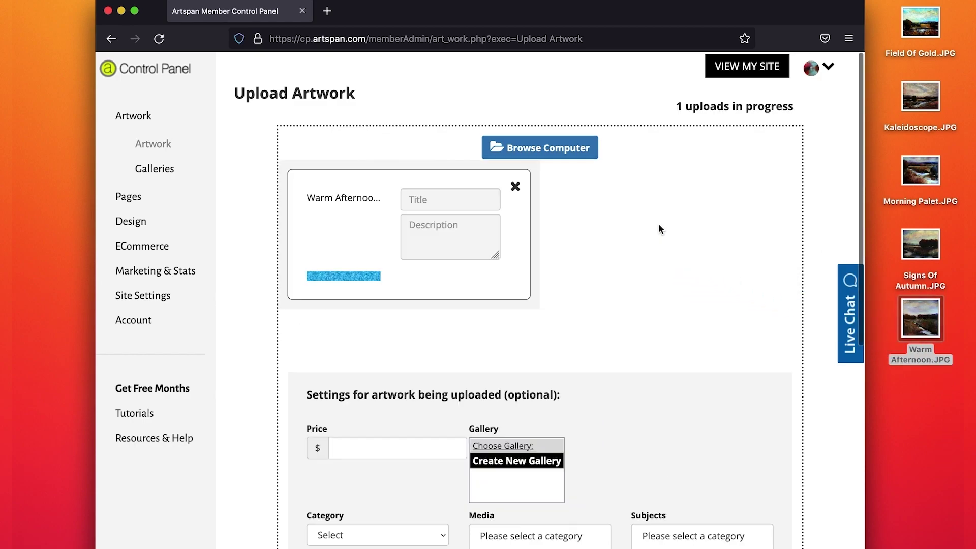
Upload Signs Of Autumn, Morning Palet, Kaleidoscope and Field Of Gold together from the desktop
left_click(934, 400)
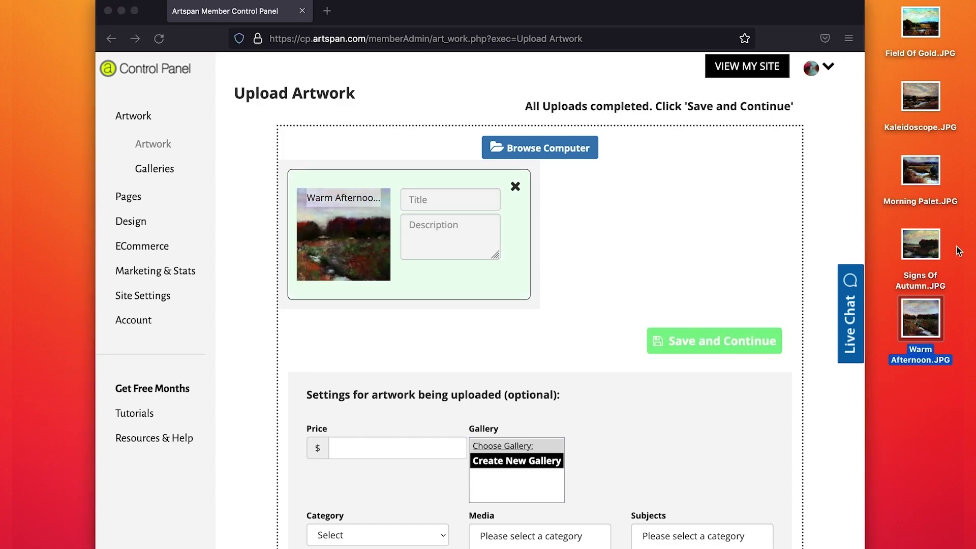
left_click_drag(955, 257, 904, 51)
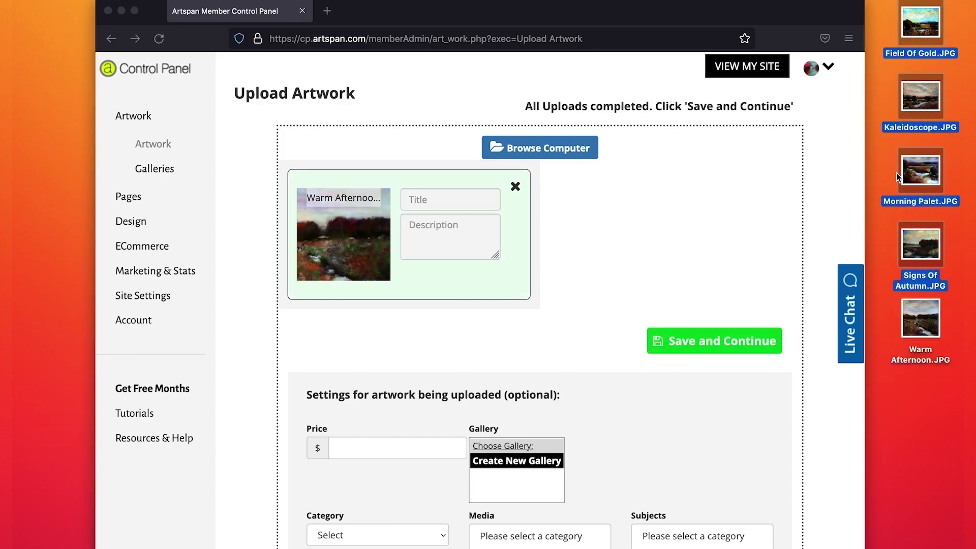
left_click_drag(925, 251, 676, 252)
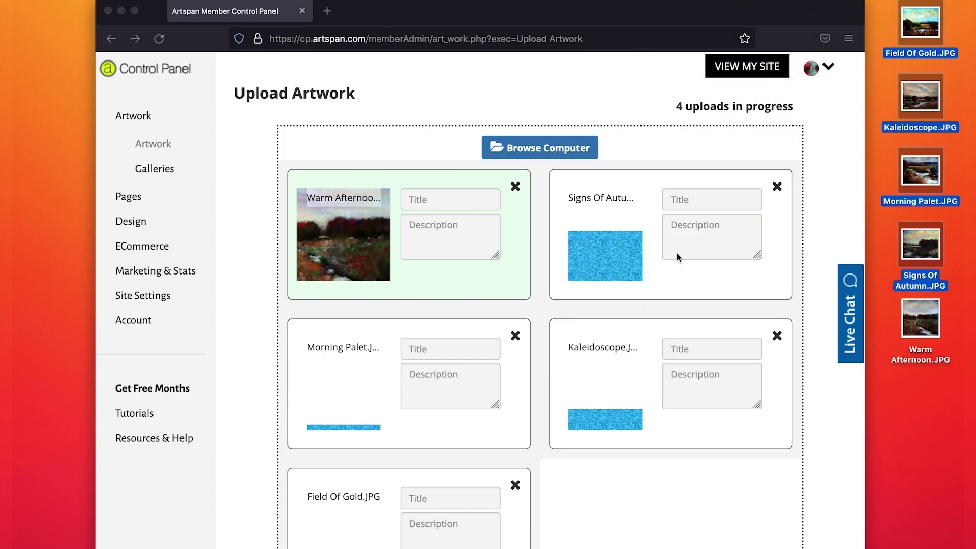
Title Warm Afternoon and Signs Of Autumn, describing them as 'Oil and Acrylic on Canvas.'
left_click(459, 197)
type("Warm A")
key("Tab")
type("Oi")
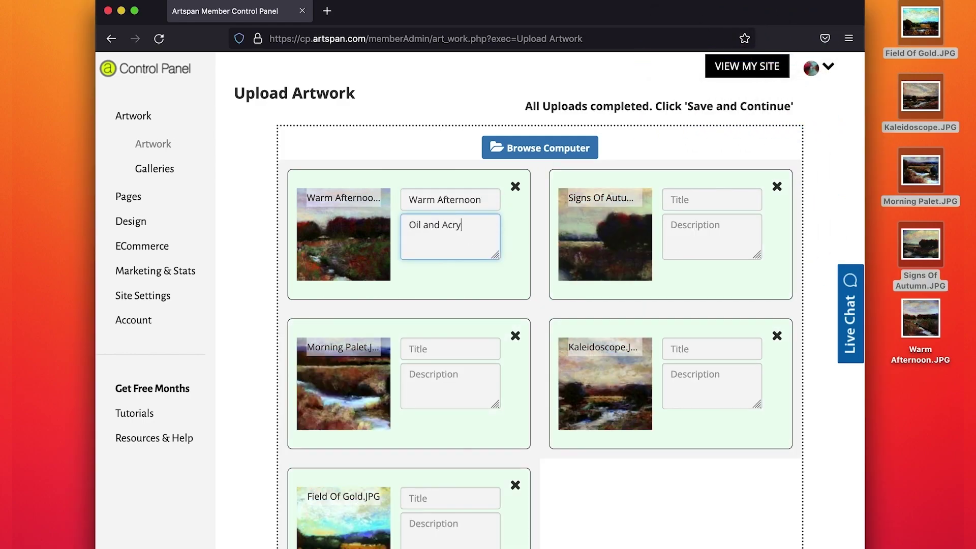
left_click(711, 234)
type("Oil and Acrylic on Canvas.")
left_click(711, 199)
type("Signs Of Autumn")
scroll(711, 254, "down", 3)
Title Morning Palet, Kaleidoscope and Field Of Gold, describing Kaleidoscope as 'Oil and Acrylic on Canvas.'
left_click(450, 349)
type("M")
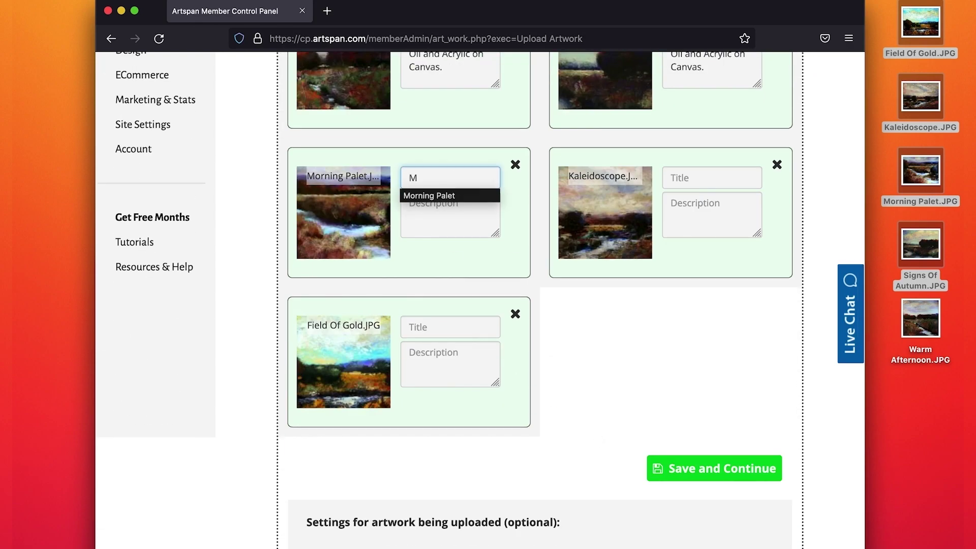
type("orning PaletKaleidoscope")
key("Tab")
type("Oil and Acrylic on Canvas.")
left_click(444, 325)
type("F")
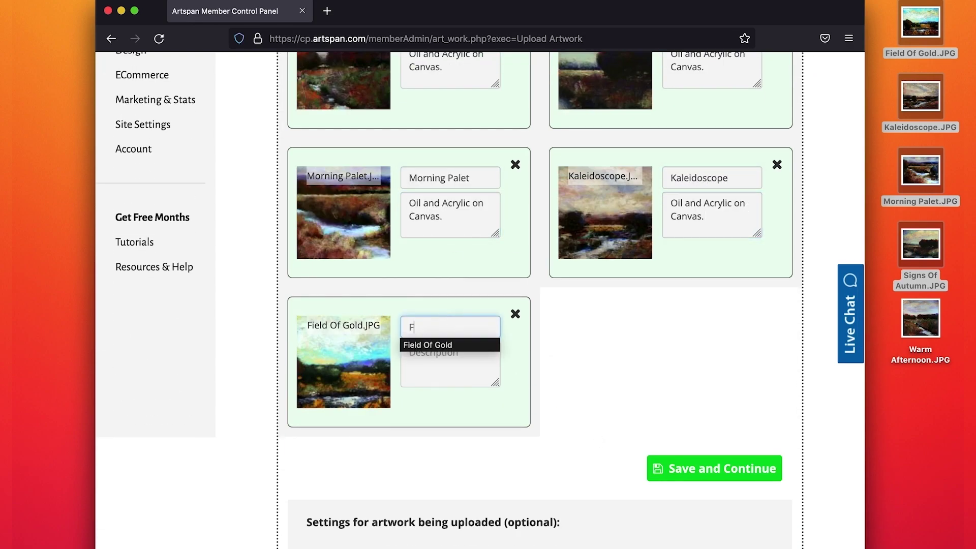
left_click(445, 345)
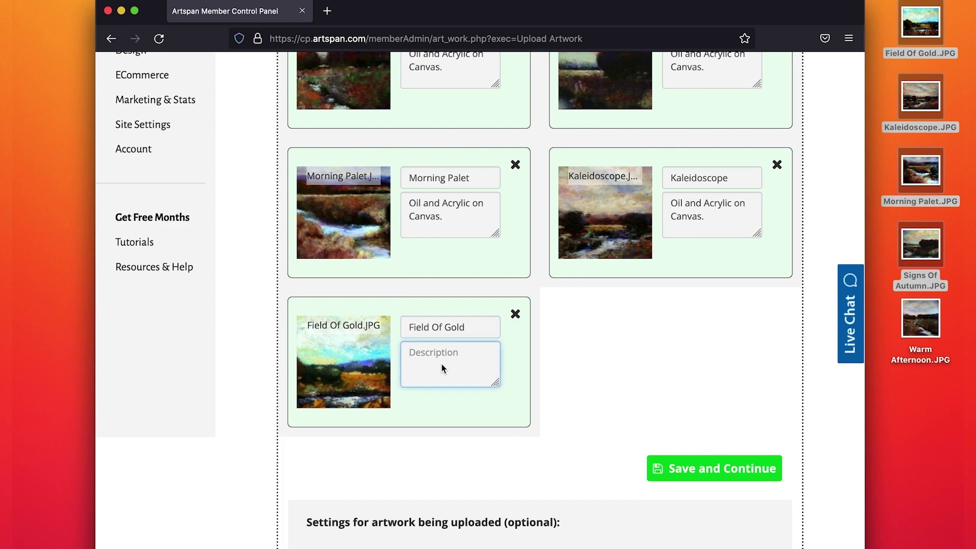
Set the uploads' category to Painting and their medium to Oil
scroll(504, 445, "down", 6)
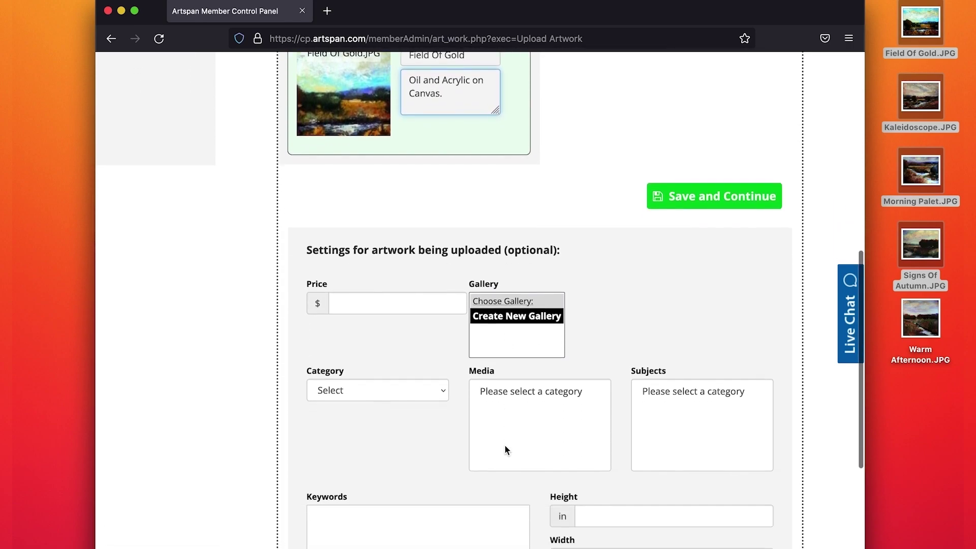
scroll(504, 445, "down", 4)
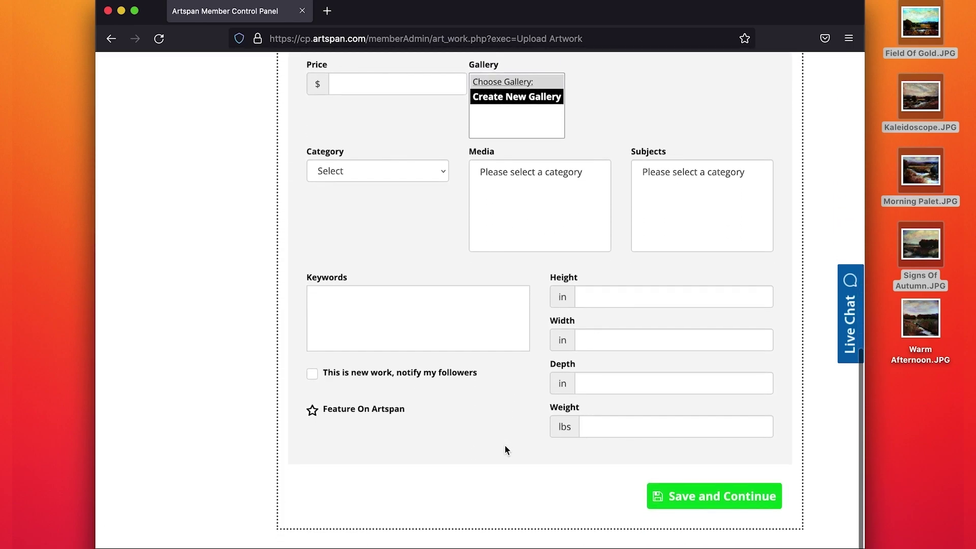
scroll(504, 445, "up", 1)
left_click(442, 194)
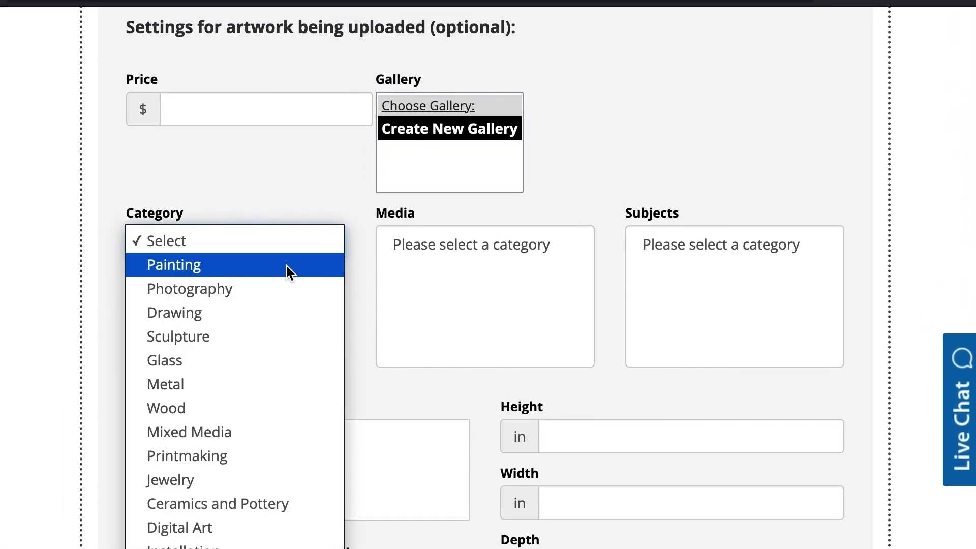
left_click(410, 210)
key("Tab")
scroll(511, 329, "down", 5)
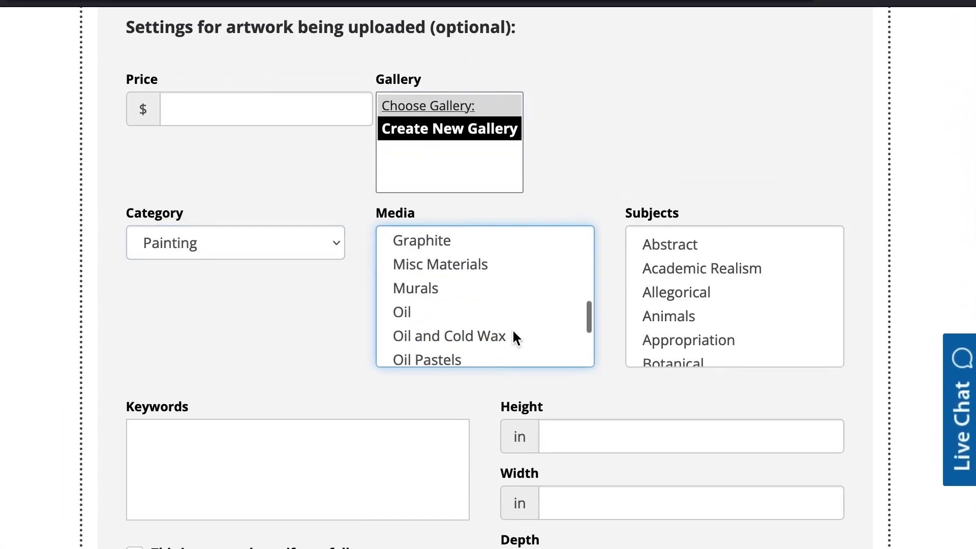
left_click(481, 315)
key("Tab")
Mark Expressionist, Landscape and Surrealism as the uploads' subjects
scroll(692, 284, "down", 6)
left_click(740, 302)
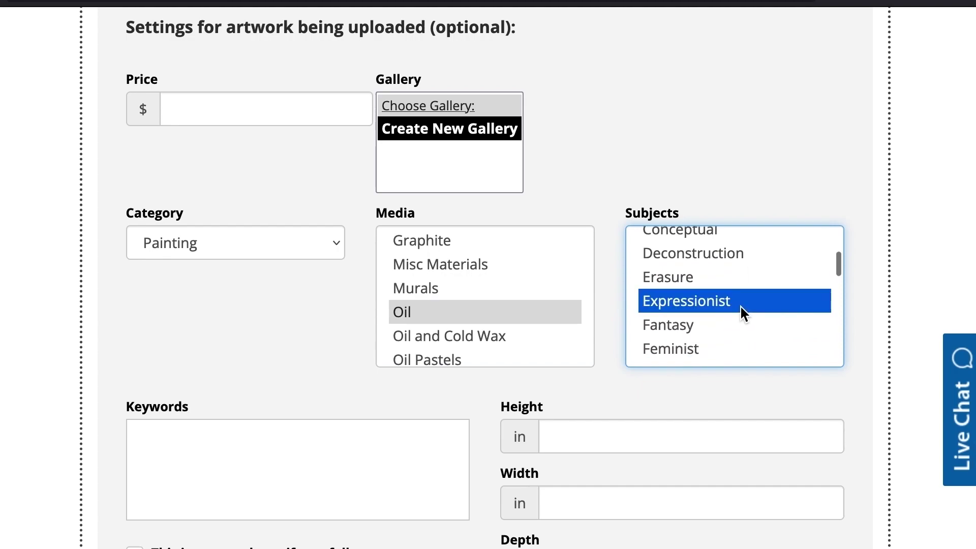
scroll(742, 320, "down", 3)
scroll(739, 335, "down", 6)
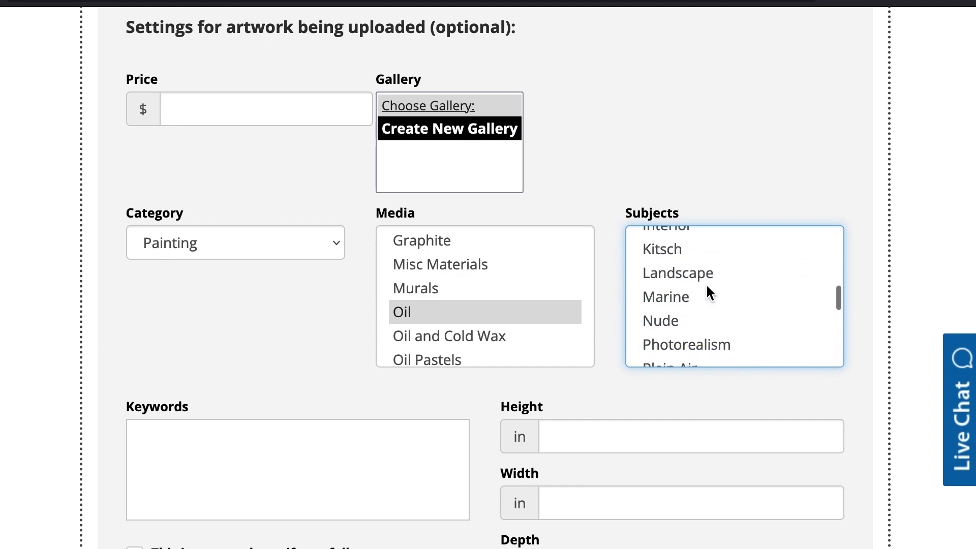
left_click(706, 279)
scroll(710, 303, "down", 1)
scroll(709, 303, "down", 5)
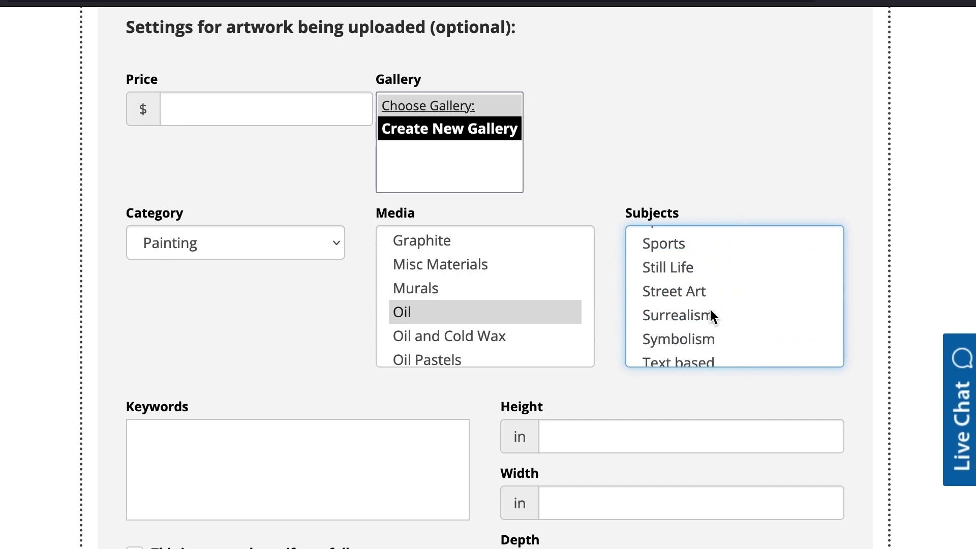
left_click(709, 307)
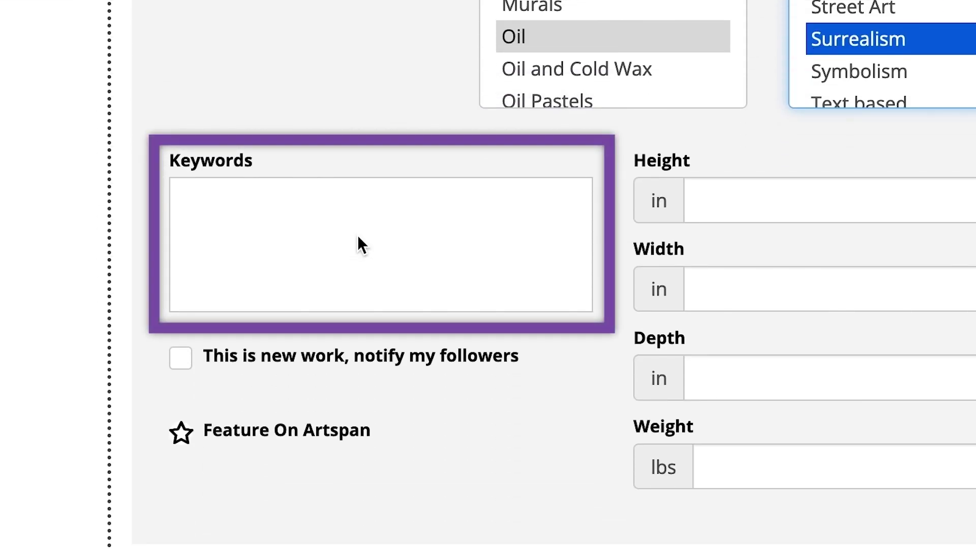
Add keywords Abstract Landscapes, Bucks County Artist and Woman Artist, then save and continue
left_click(299, 239)
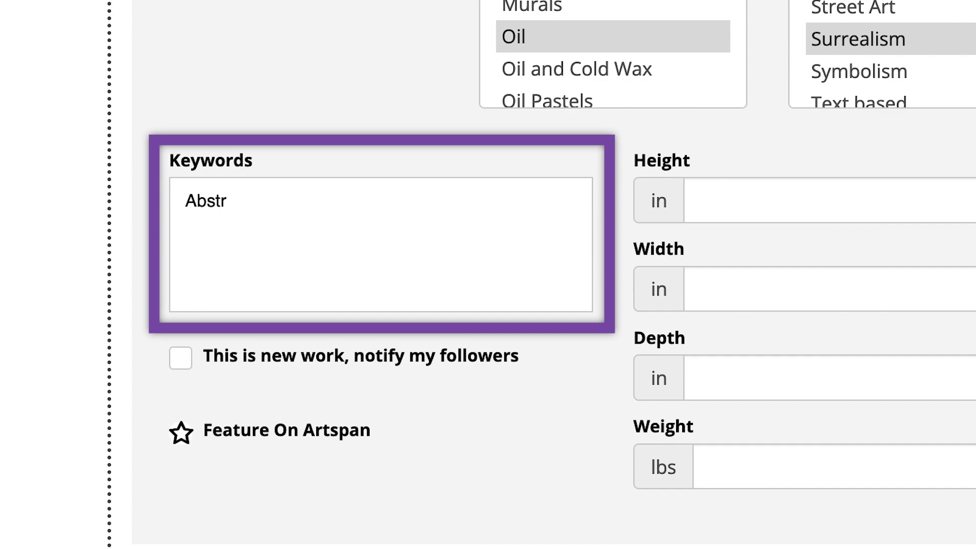
type("Abstract Landscape")
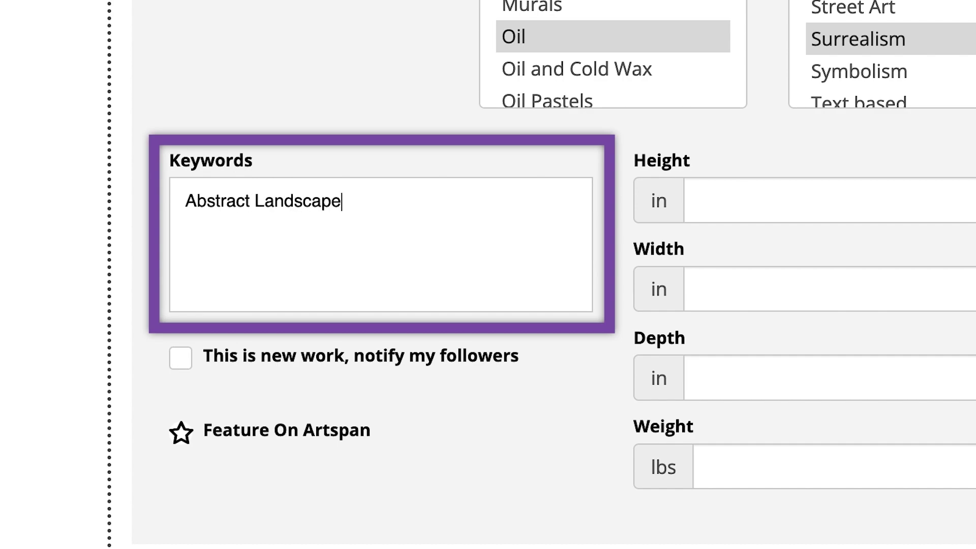
type("s")
key("Return")
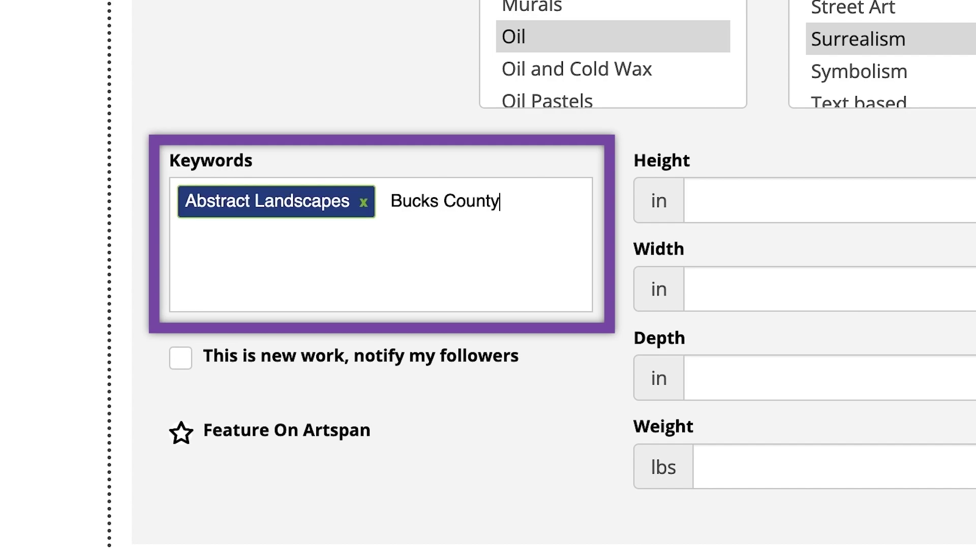
type("Bucks County Artist")
key("Return")
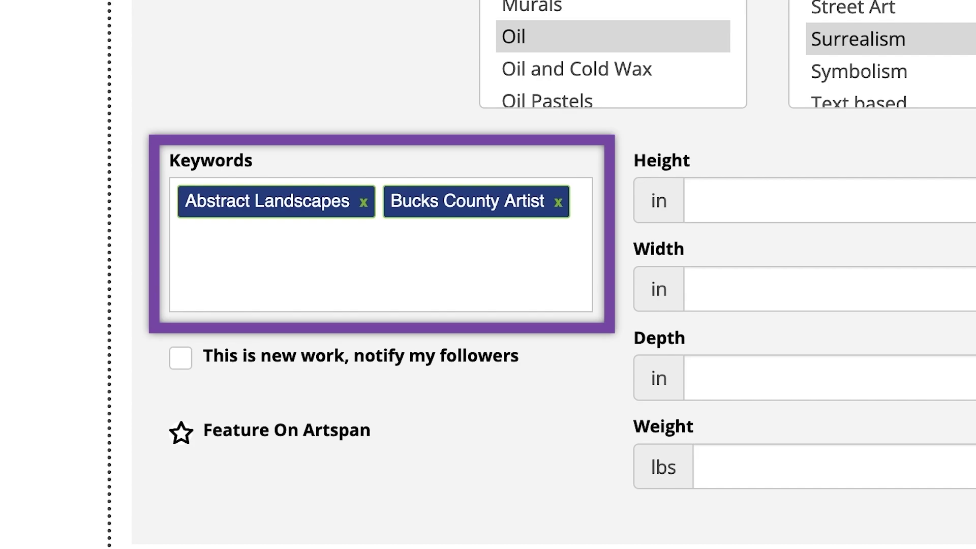
type("Woman Artist")
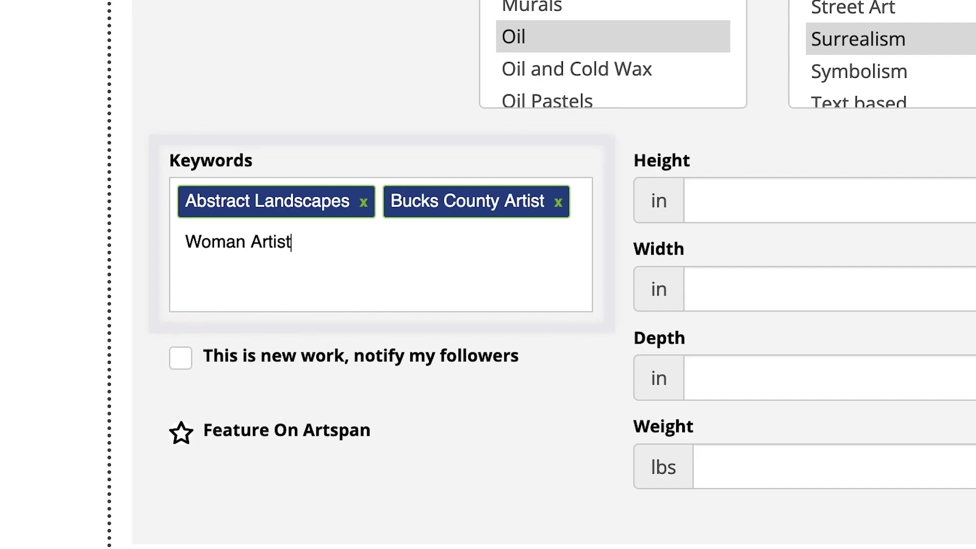
key("Return")
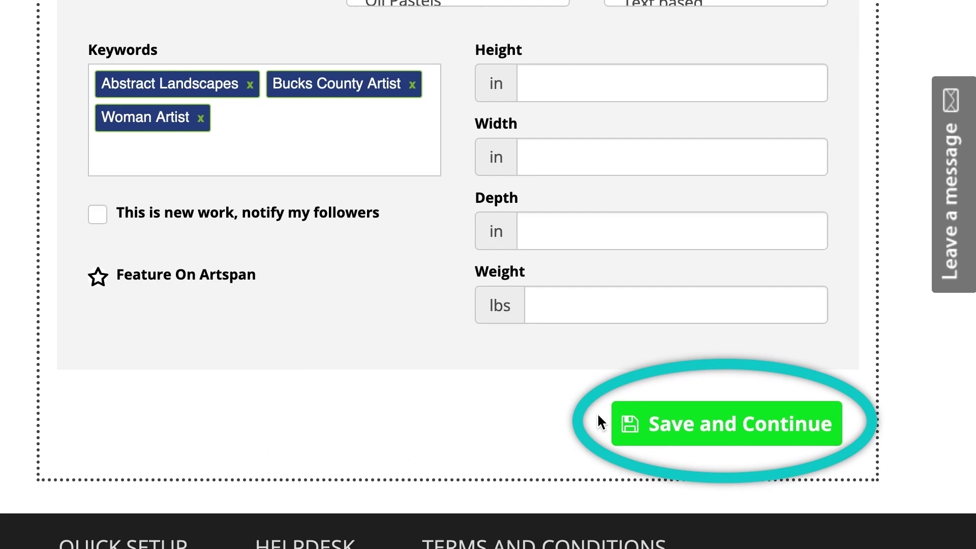
left_click(709, 423)
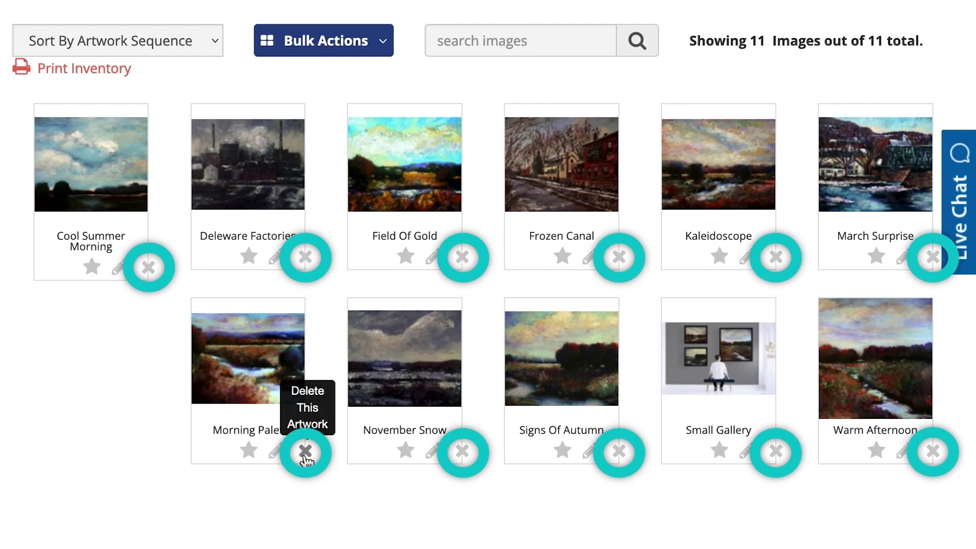
Delete the Morning Palet artwork and confirm the deletion
left_click(305, 452)
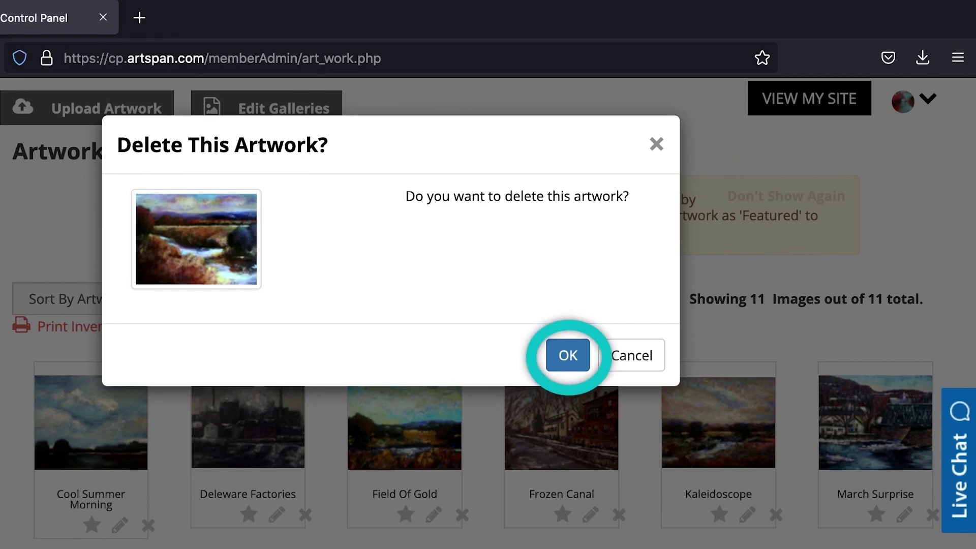
left_click(564, 358)
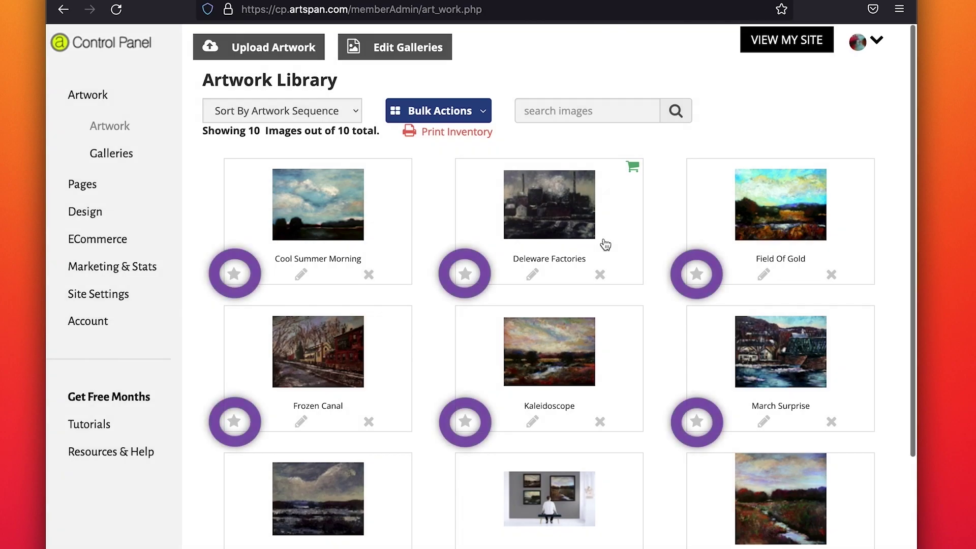
Star Field Of Gold as featured, choosing Painting as category and Oil as medium
left_click(699, 274)
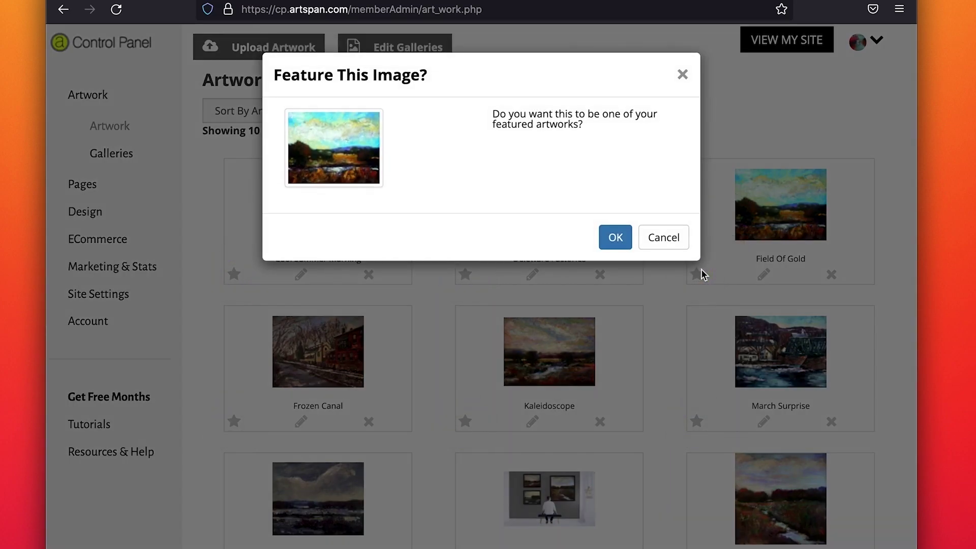
left_click(615, 238)
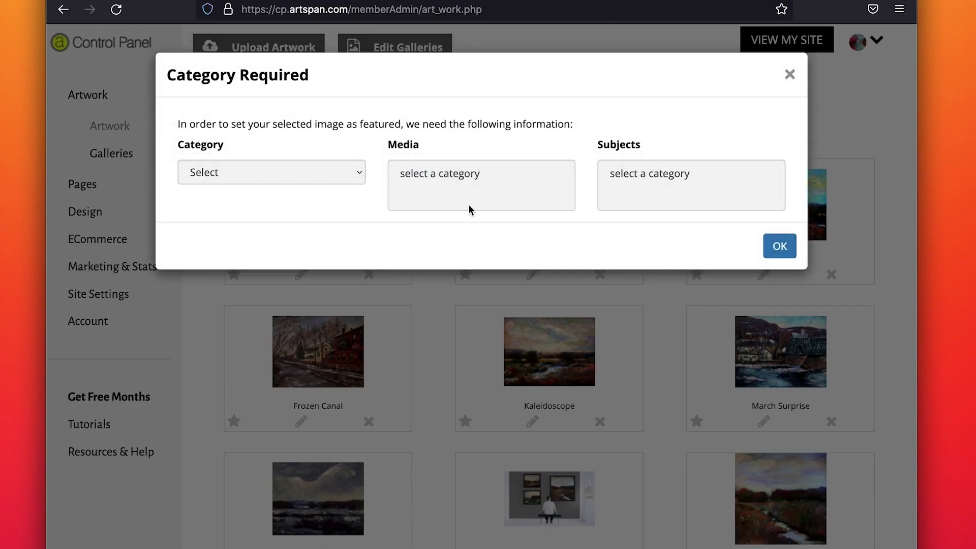
left_click(349, 176)
left_click(351, 187)
left_click(447, 173)
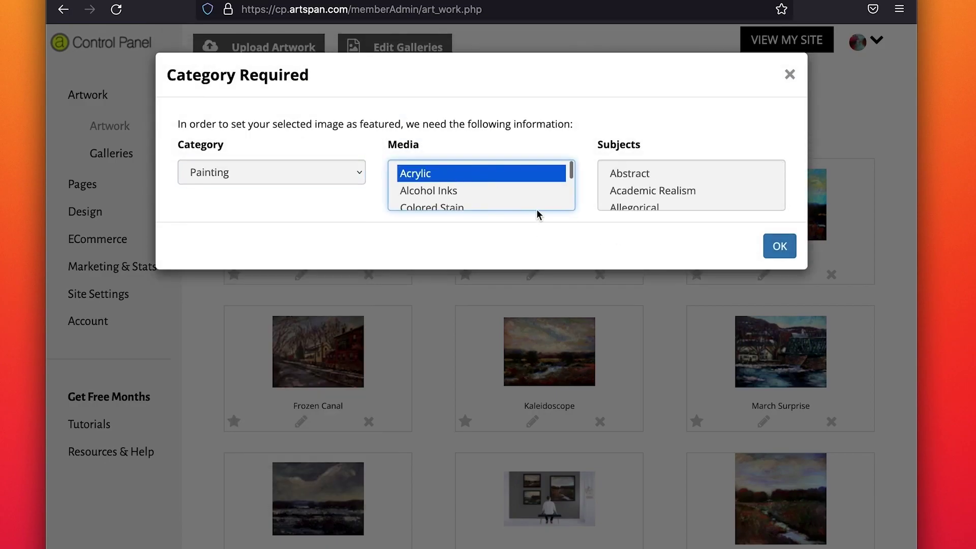
scroll(536, 206, "down", 3)
scroll(536, 209, "down", 2)
left_click(475, 185)
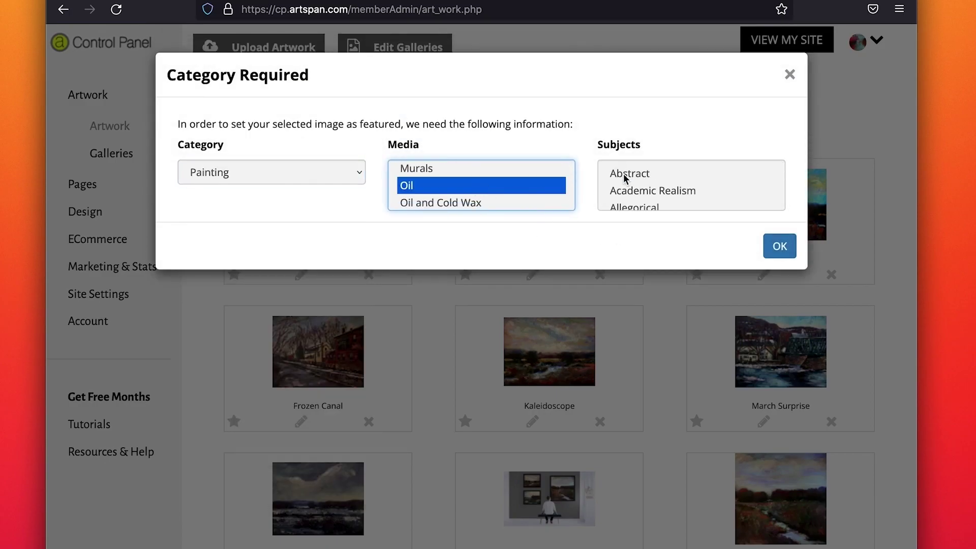
Select Impressionism as Field Of Gold's subject and confirm the featured details
scroll(658, 198, "down", 2)
scroll(659, 197, "down", 6)
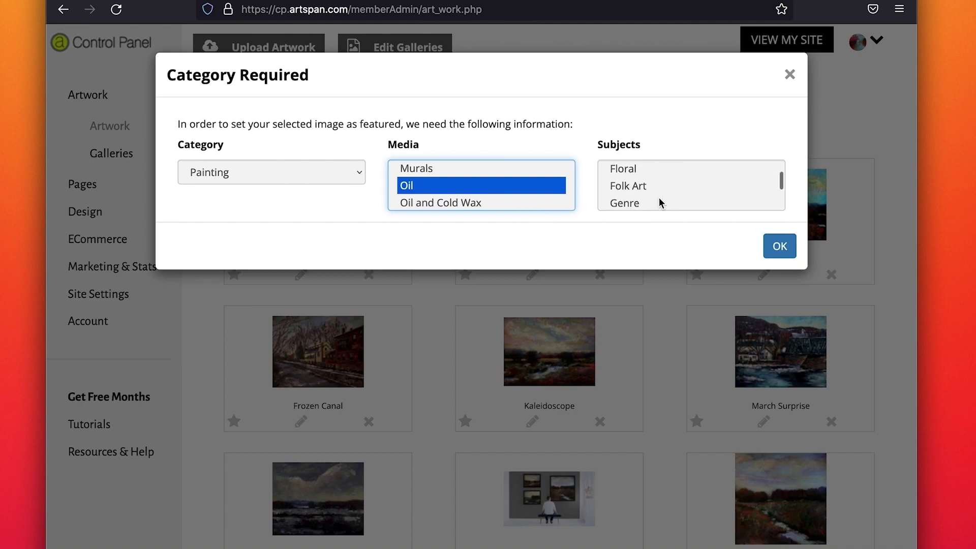
left_click(659, 181)
scroll(661, 193, "down", 5)
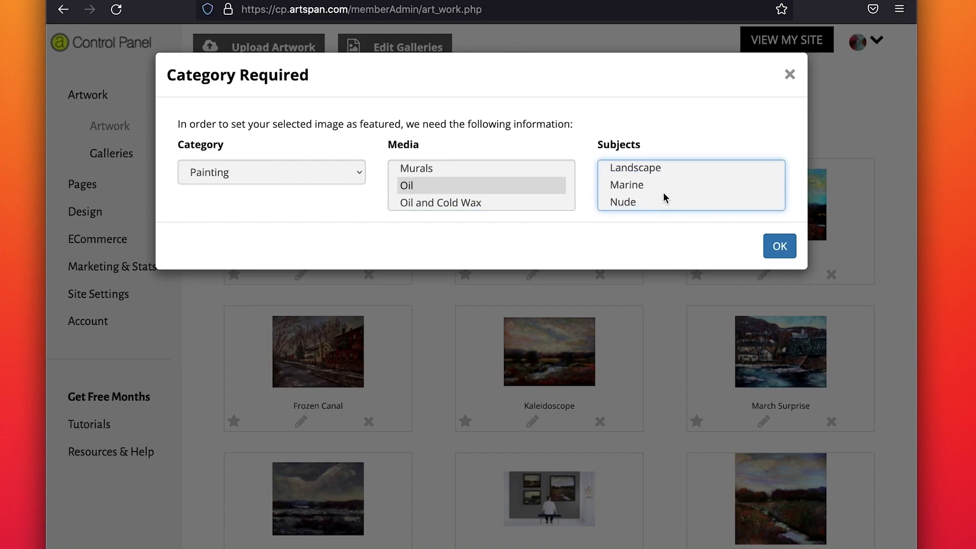
scroll(662, 197, "down", 5)
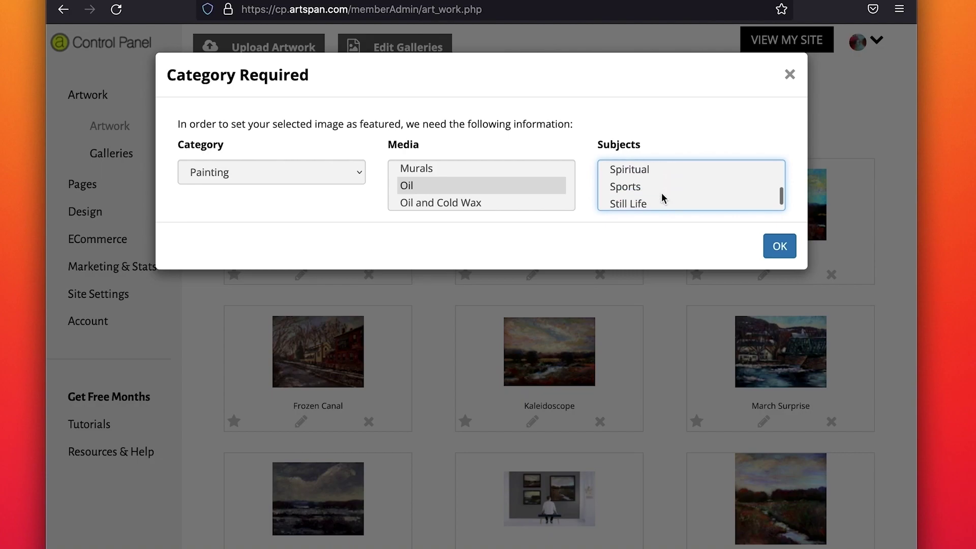
left_click(775, 247)
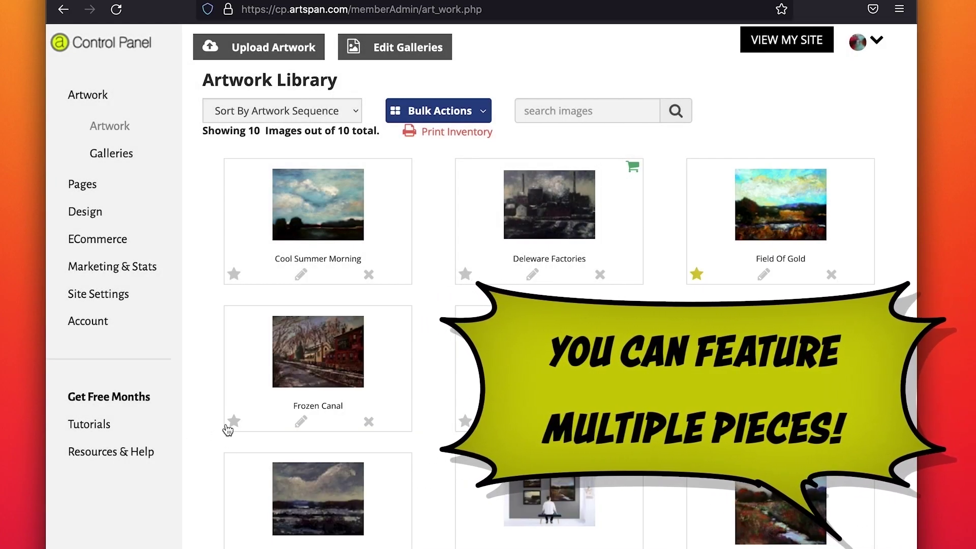
Feature Frozen Canal, then remove it from the featured artworks again
left_click(234, 420)
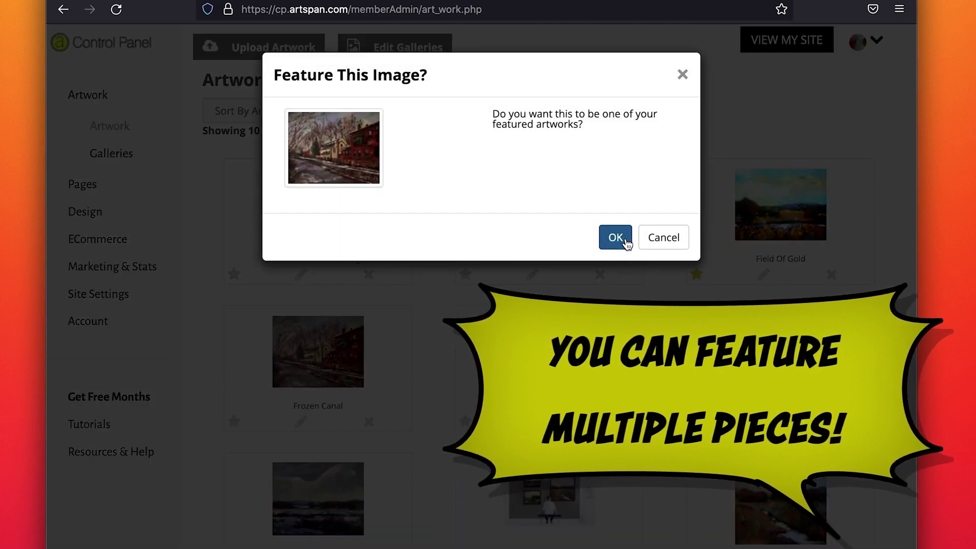
left_click(617, 237)
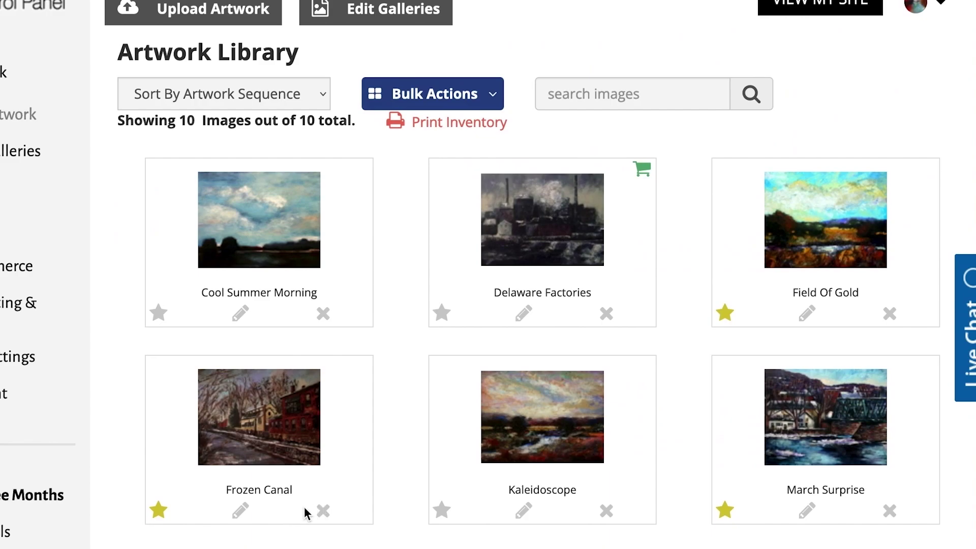
left_click(158, 510)
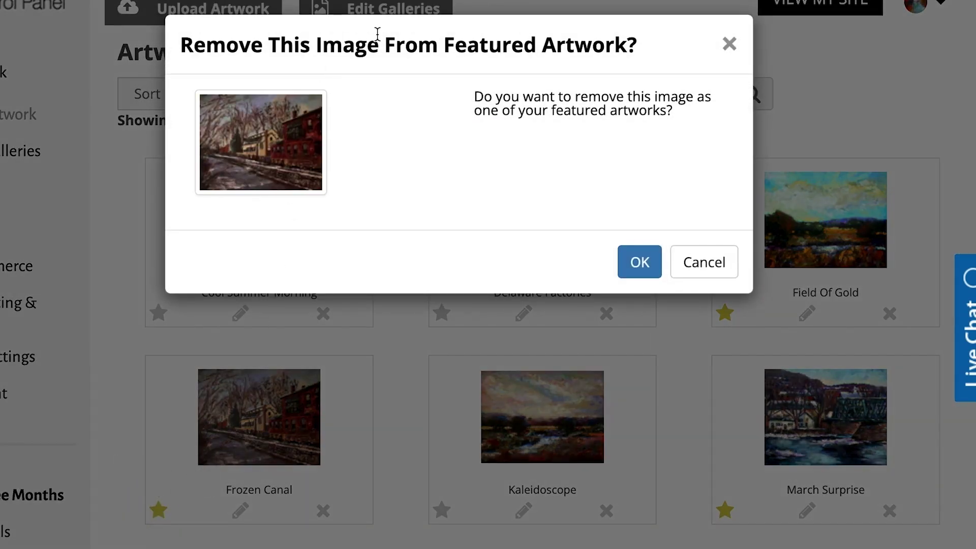
left_click(647, 264)
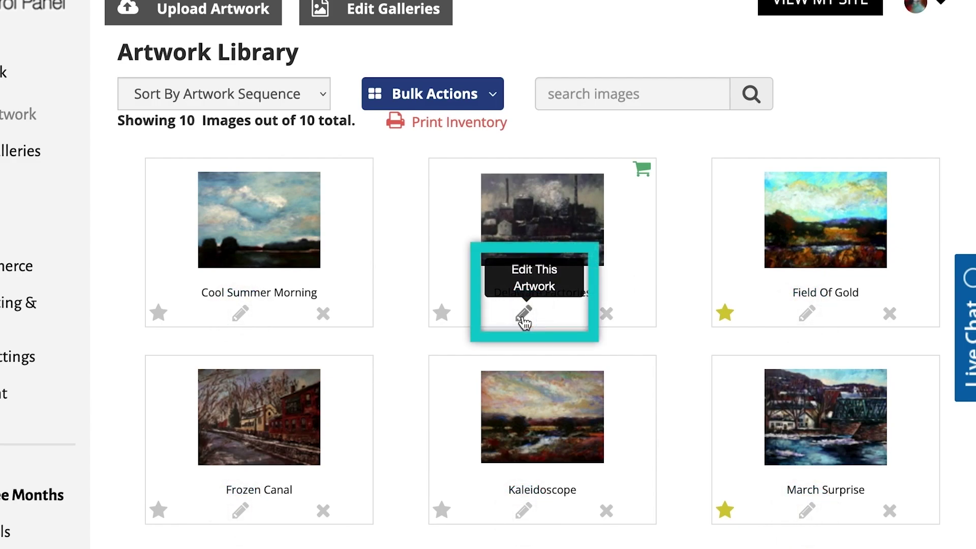
Title the factory painting Delaware Factories, described 'Oil and Acrylic on canvas. Palette knife painting.'
left_click(524, 315)
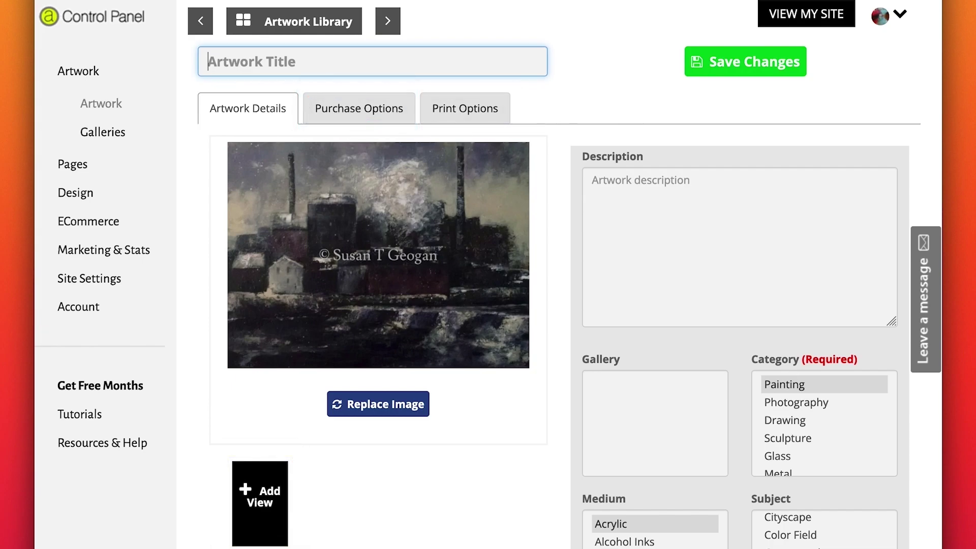
type("Del")
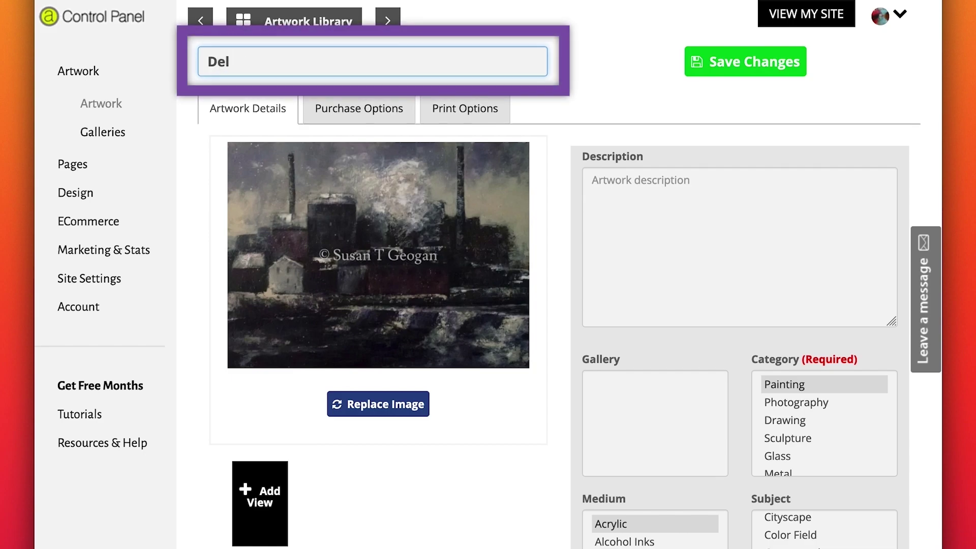
type("aware Factories")
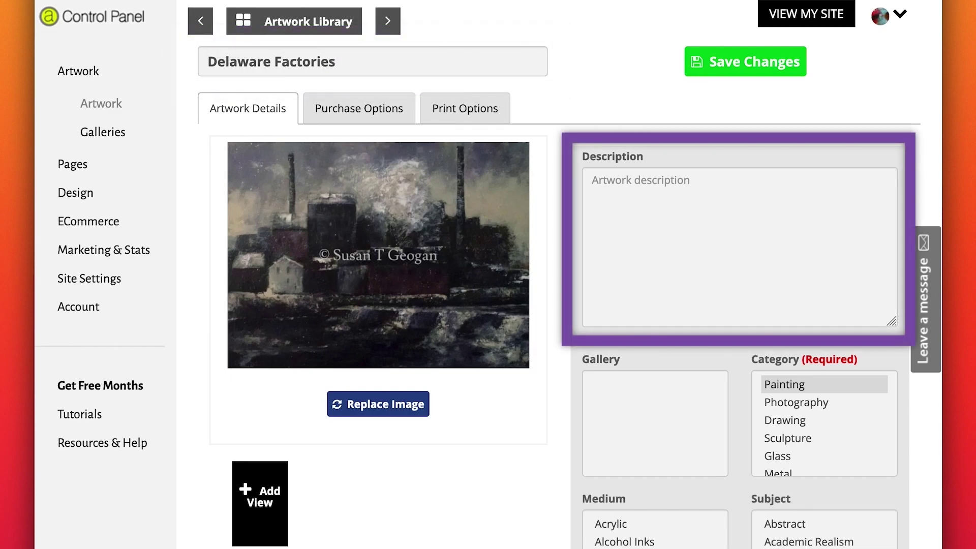
left_click(595, 181)
type("Oil and A")
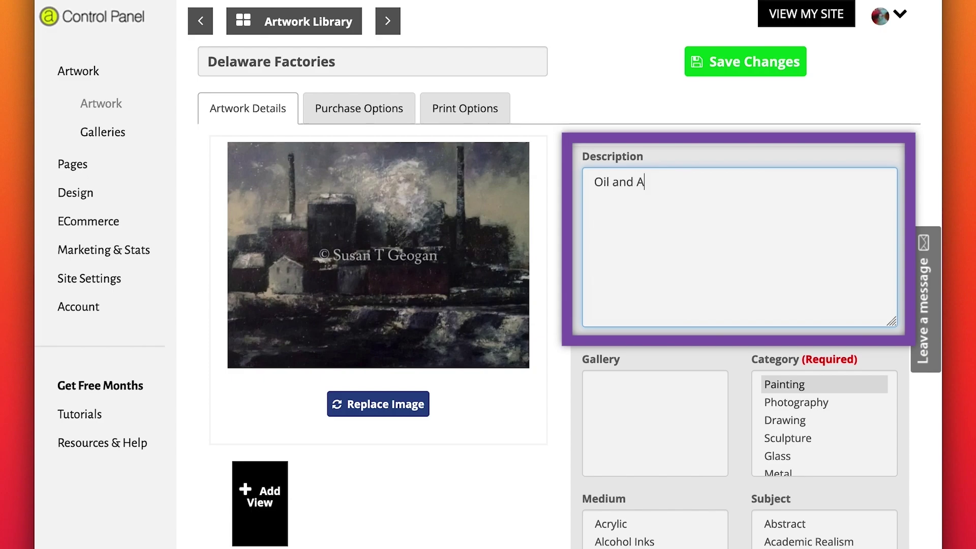
type("crylic on canvas.  Palette")
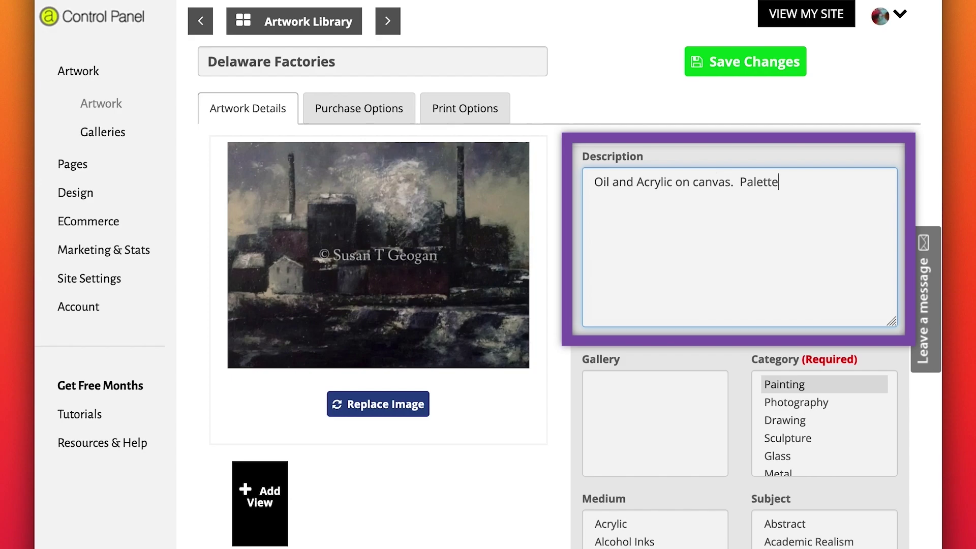
type(" knife painting")
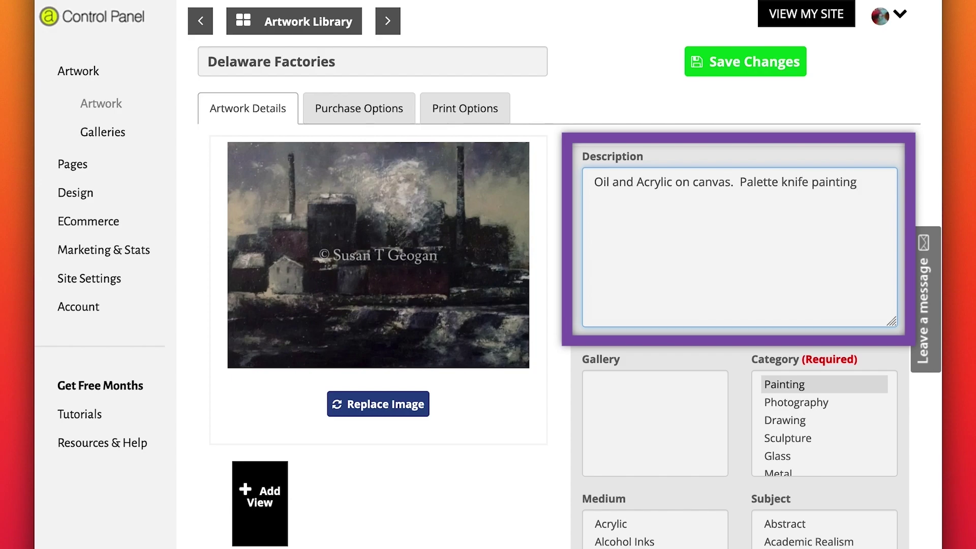
type(".")
Set the painting's category to Painting and its medium to Oil
left_click(810, 390)
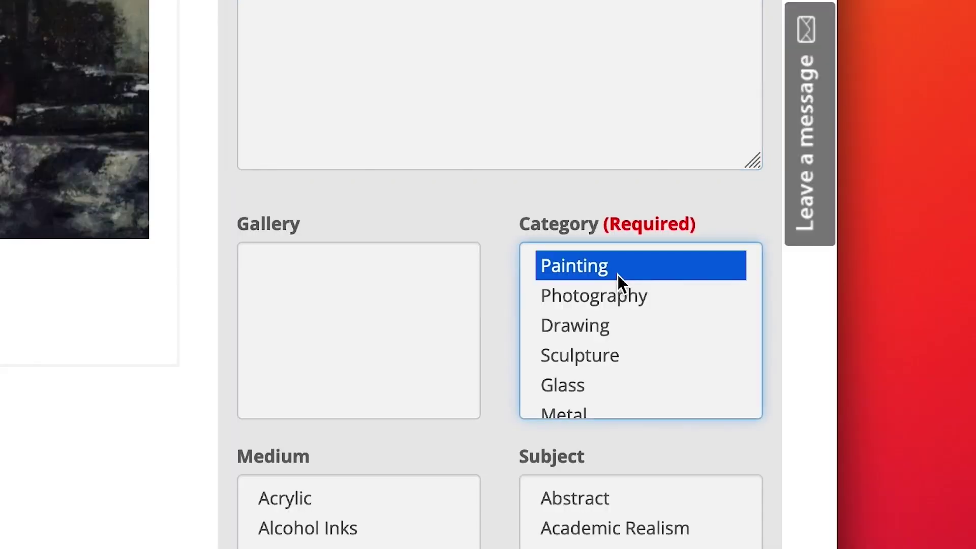
scroll(490, 483, "down", 5)
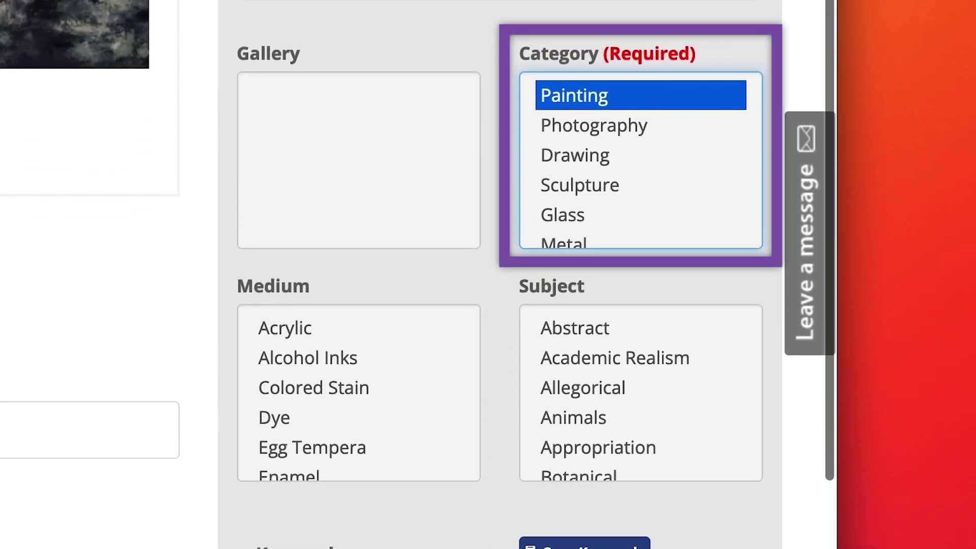
left_click(364, 323)
scroll(400, 419, "down", 6)
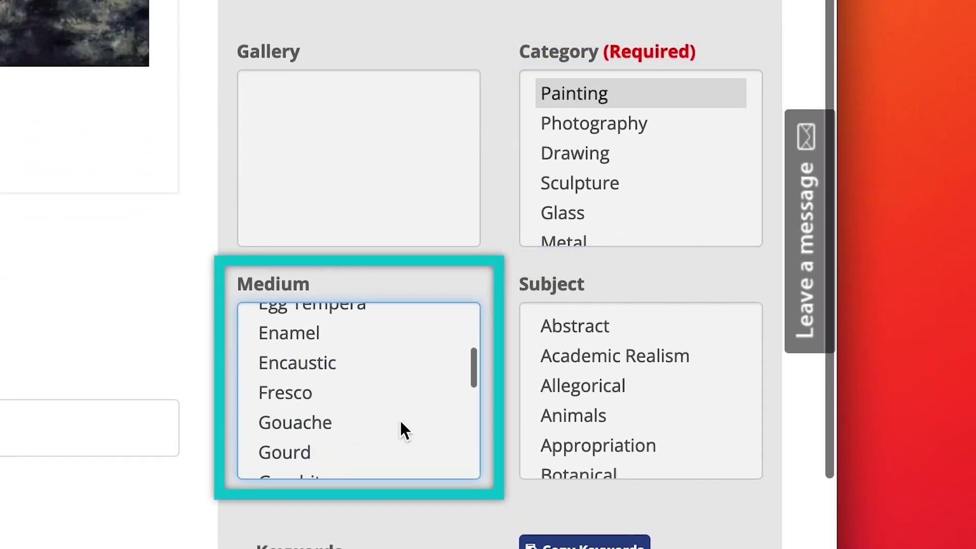
left_click(397, 399)
scroll(603, 404, "down", 5)
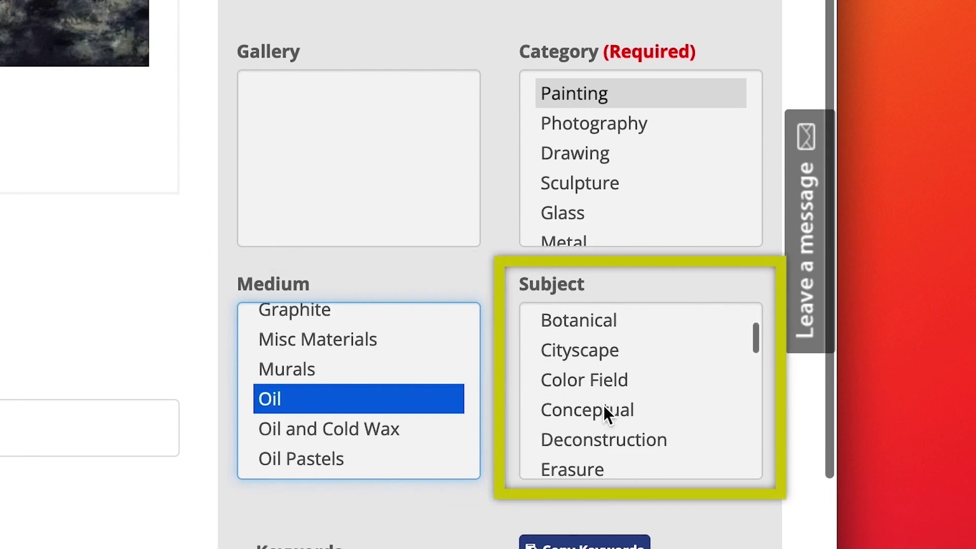
Select Expressionist, Impressionism and Landscape as the painting's subjects
left_click(608, 381)
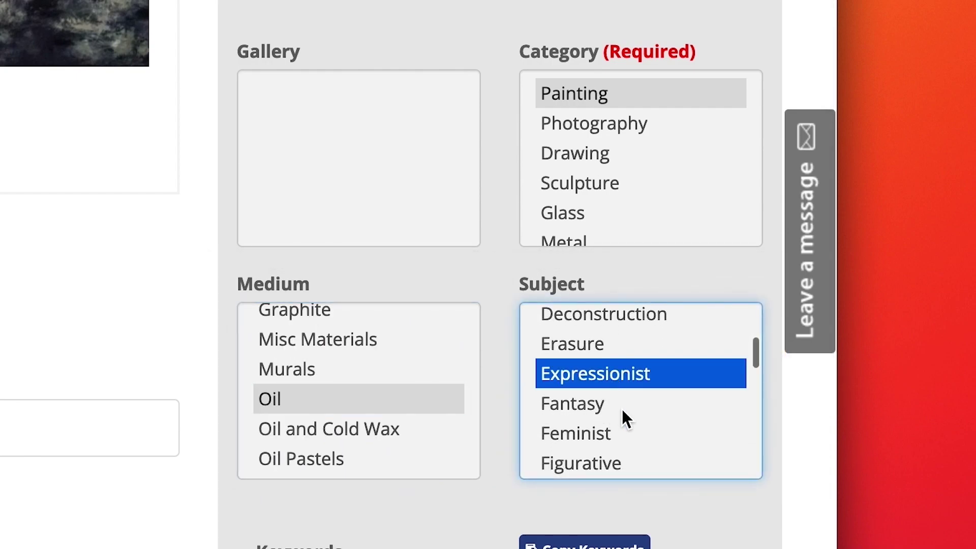
scroll(625, 414, "down", 3)
scroll(623, 412, "down", 3)
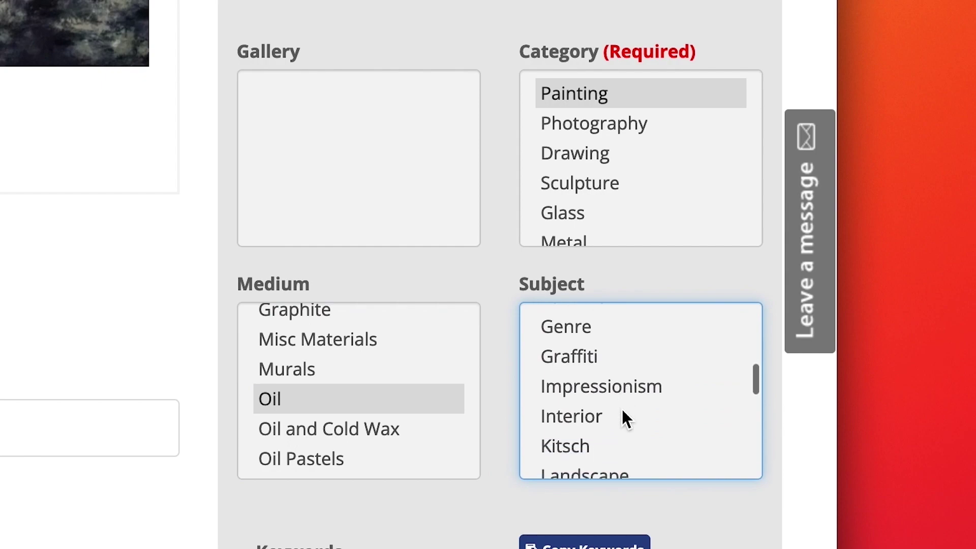
left_click(630, 379)
scroll(629, 431, "down", 3)
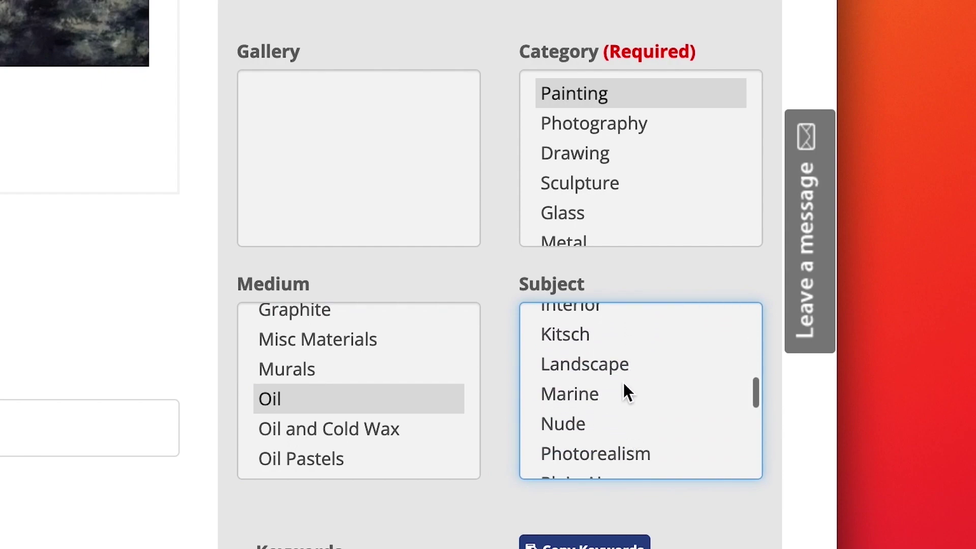
left_click(620, 363)
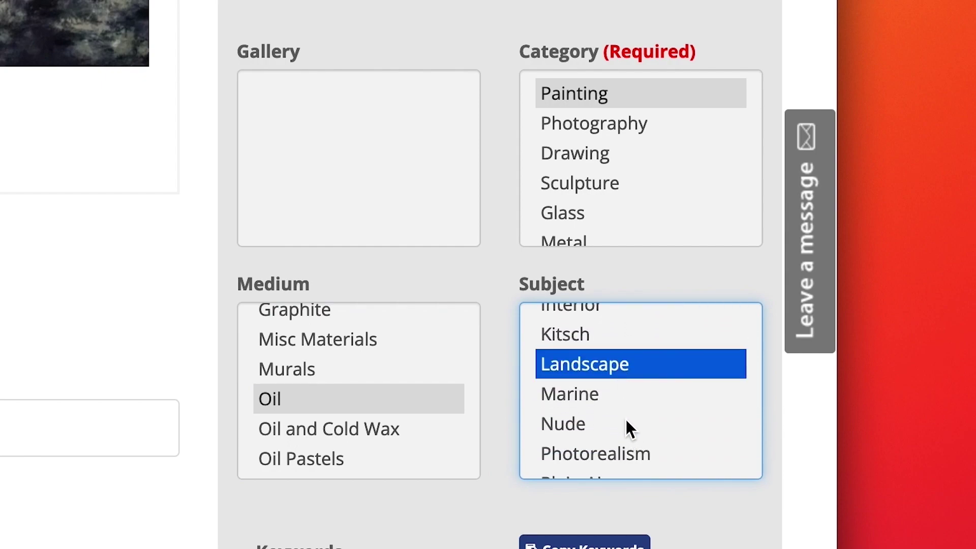
scroll(626, 420, "down", 1)
scroll(626, 420, "down", 2)
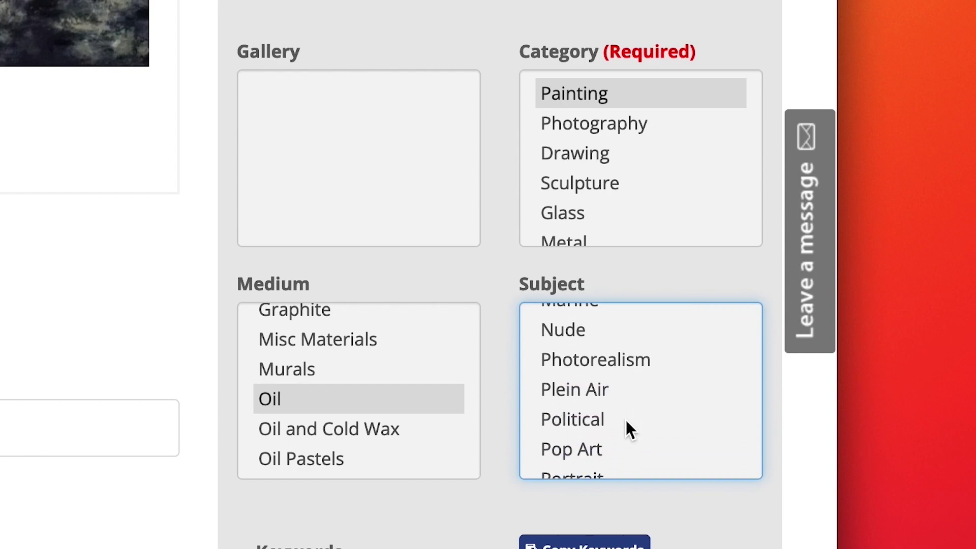
scroll(626, 420, "down", 2)
scroll(626, 420, "down", 8)
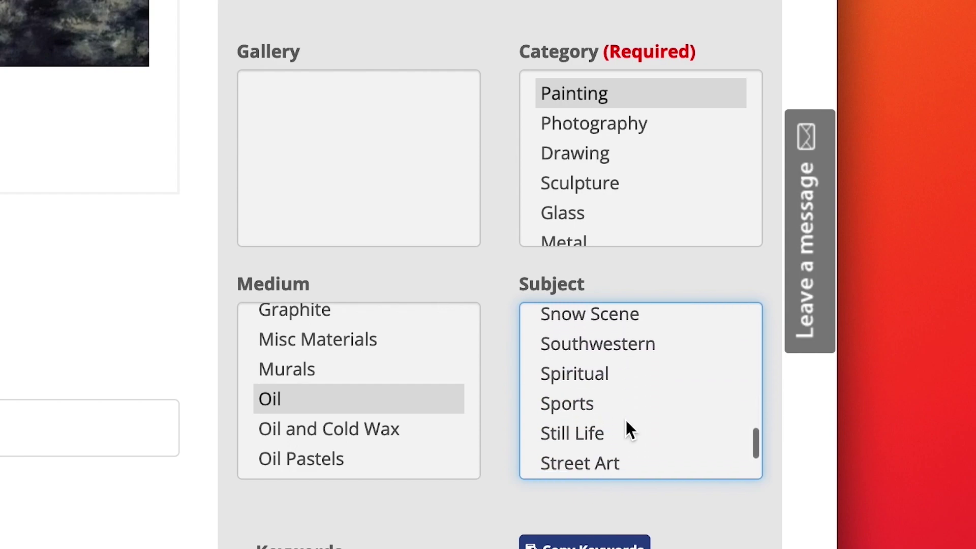
scroll(626, 420, "down", 1)
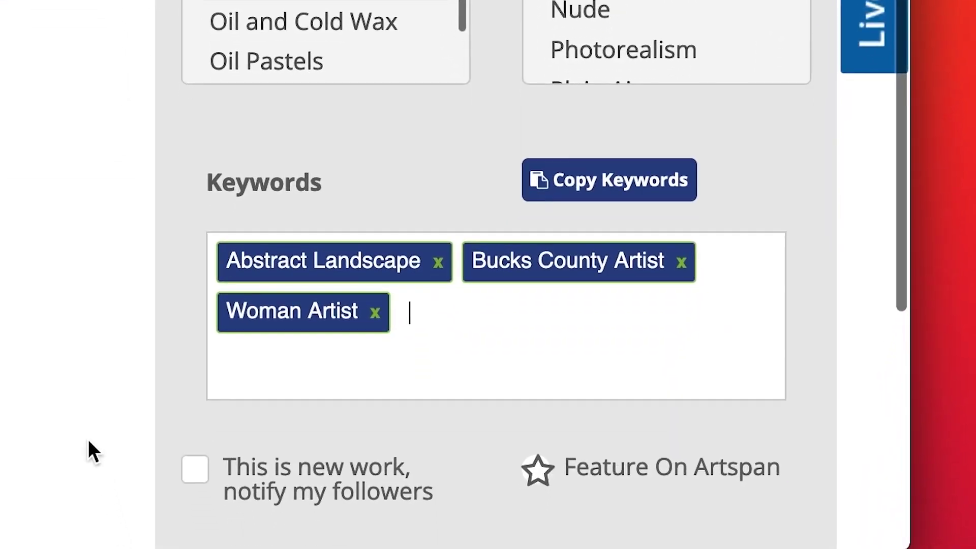
Tag the painting with keywords Delaware River, Sunset, Winter and Snow, and save
type("Delaware River")
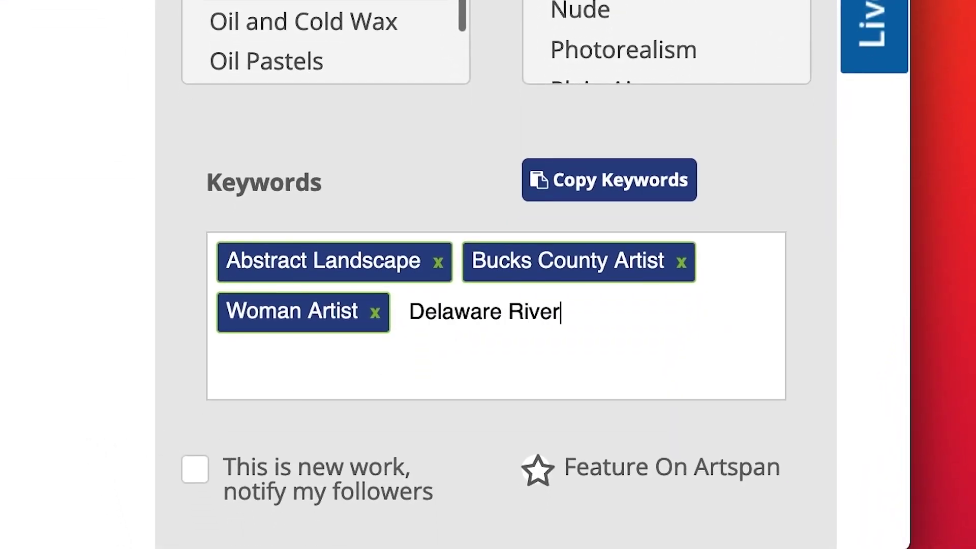
key("Return")
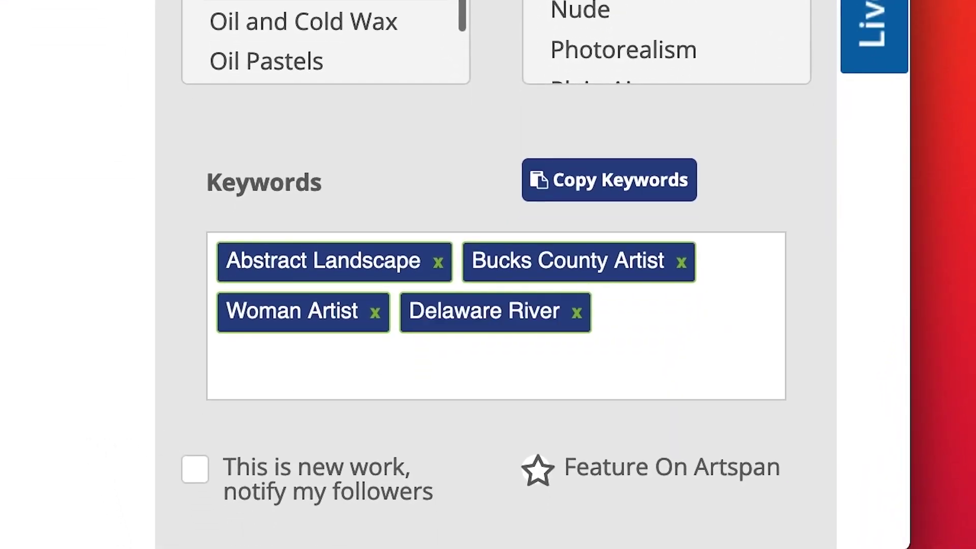
type("Sunset")
key("Return")
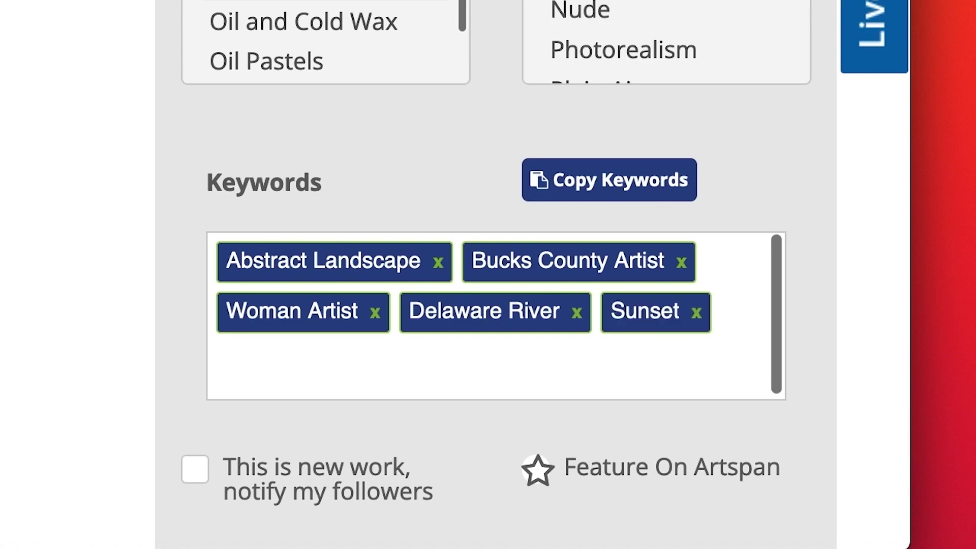
type("Winter")
key("Return")
type("Snow")
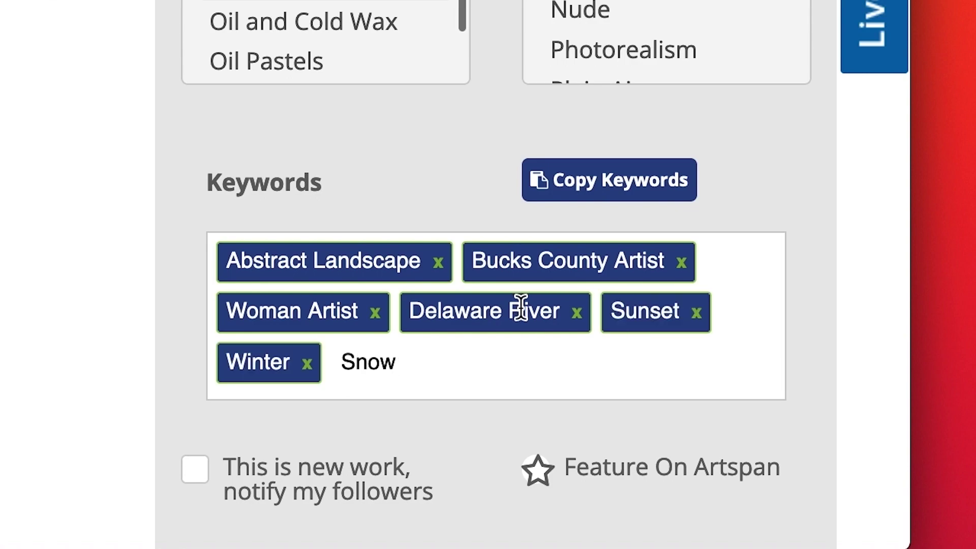
key("Return")
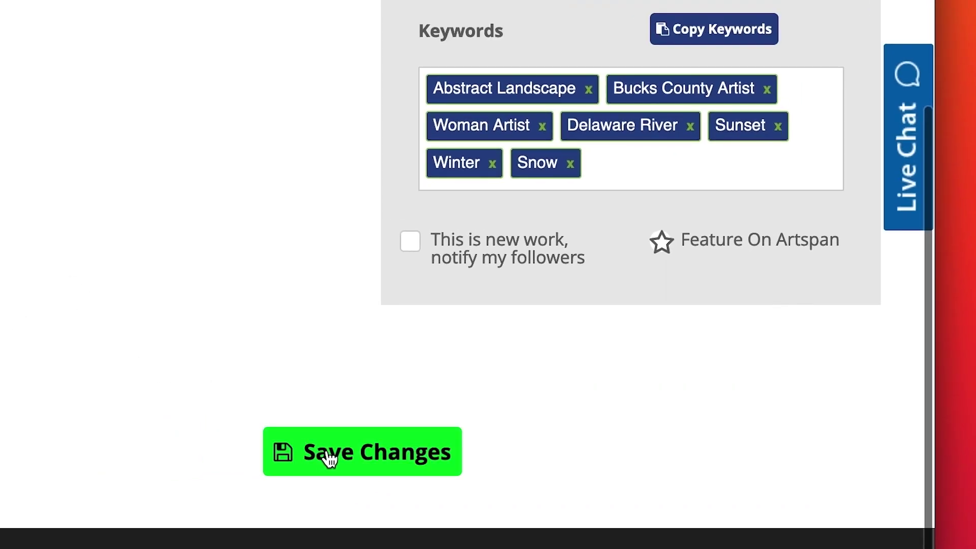
left_click(355, 461)
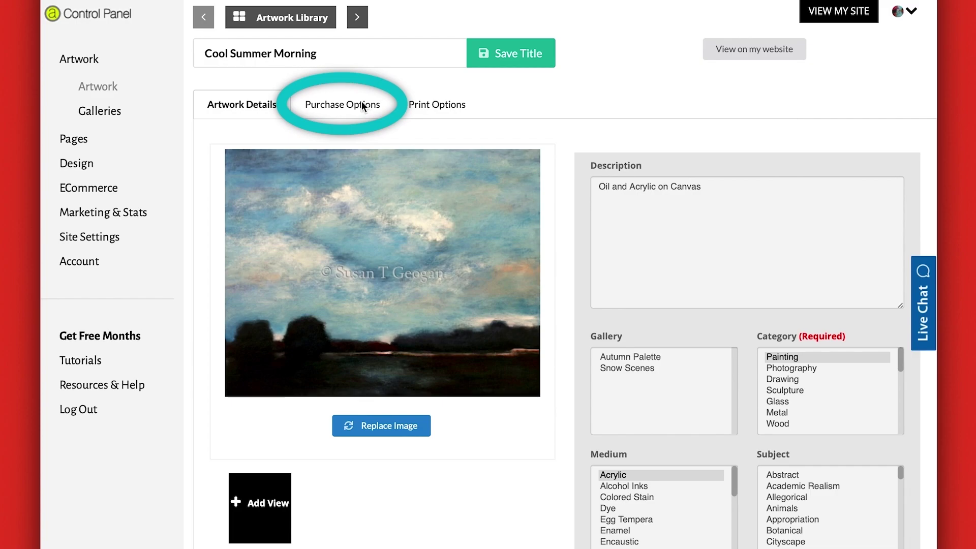
Set Cool Summer Morning's purchase option to $900, 90×55×2 inches, 10 lb, stock 1, and save
left_click(361, 104)
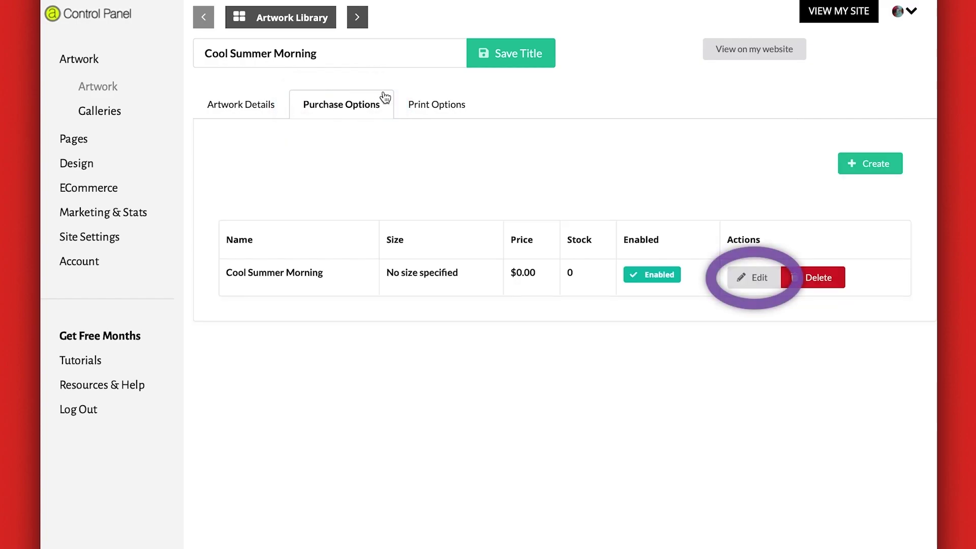
left_click(760, 280)
left_click_drag(472, 279, 420, 282)
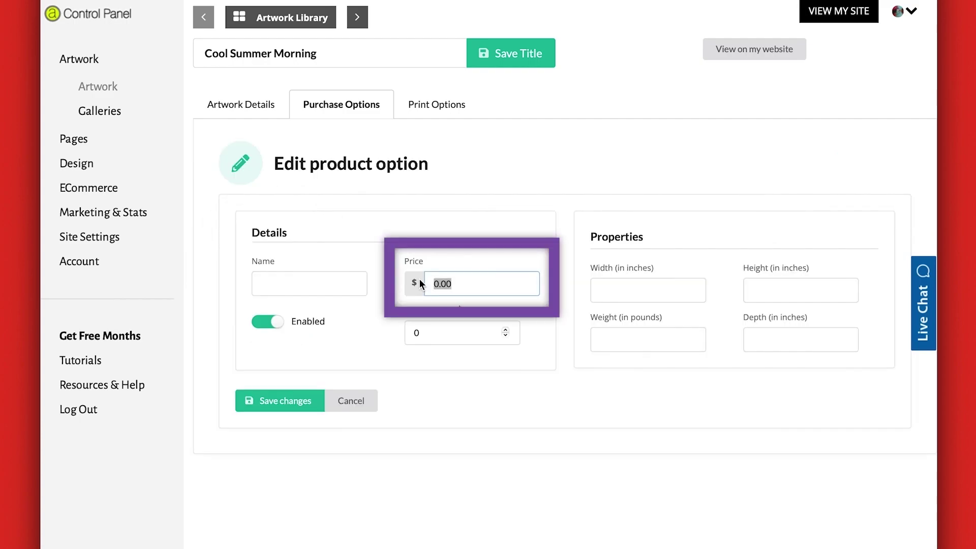
type("900")
left_click(660, 288)
type("90")
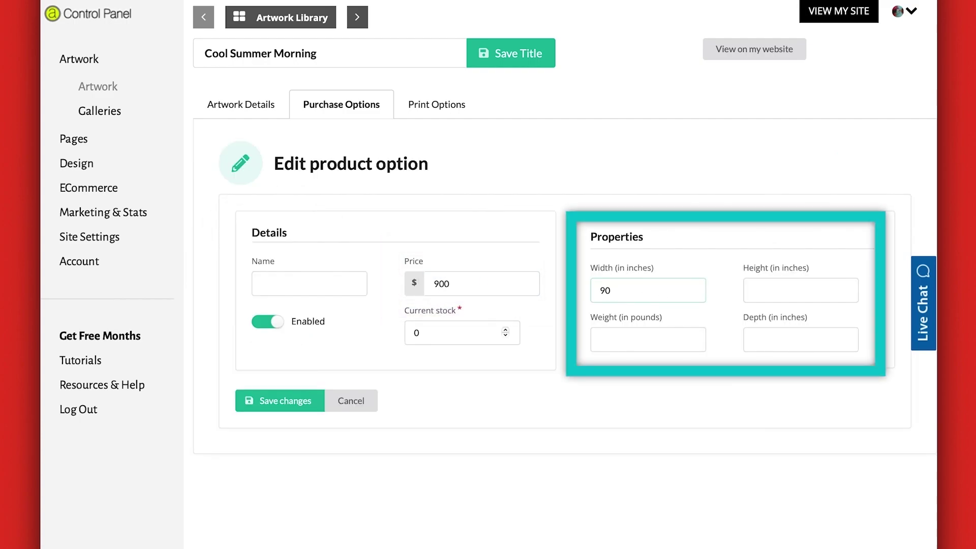
type("55")
left_click(666, 342)
left_click(805, 344)
type("2")
left_click(406, 333)
type("1")
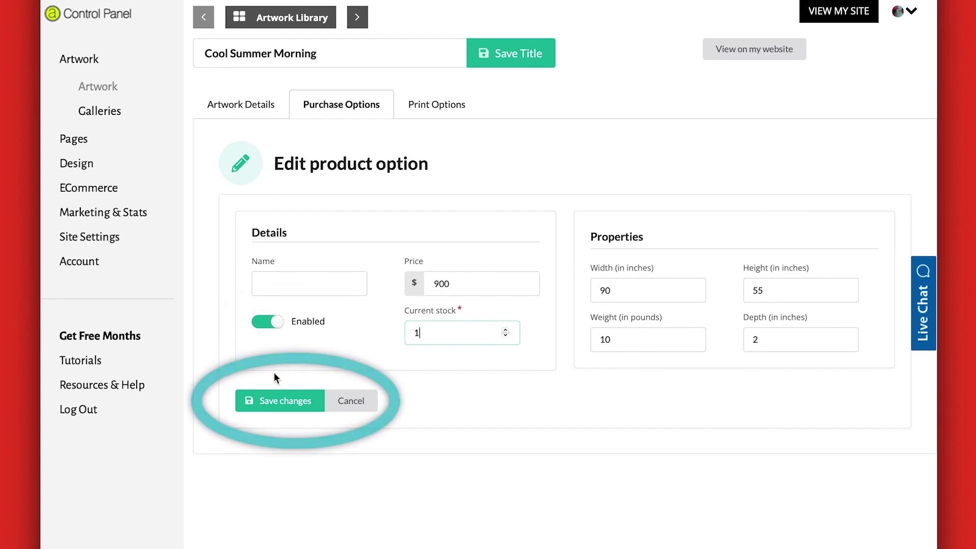
left_click(277, 401)
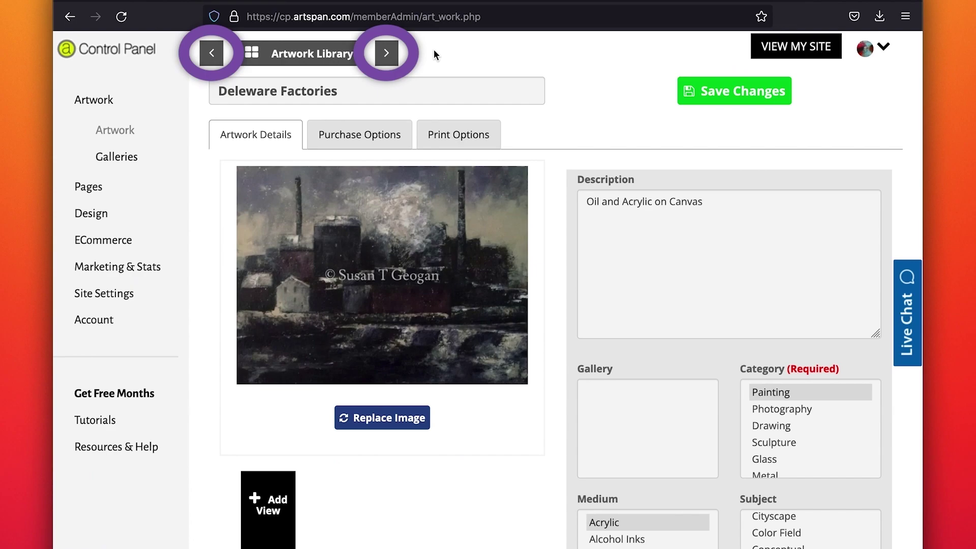
Step past Field Of Gold and Frozen Canal to the March Surprise artwork
left_click(393, 56)
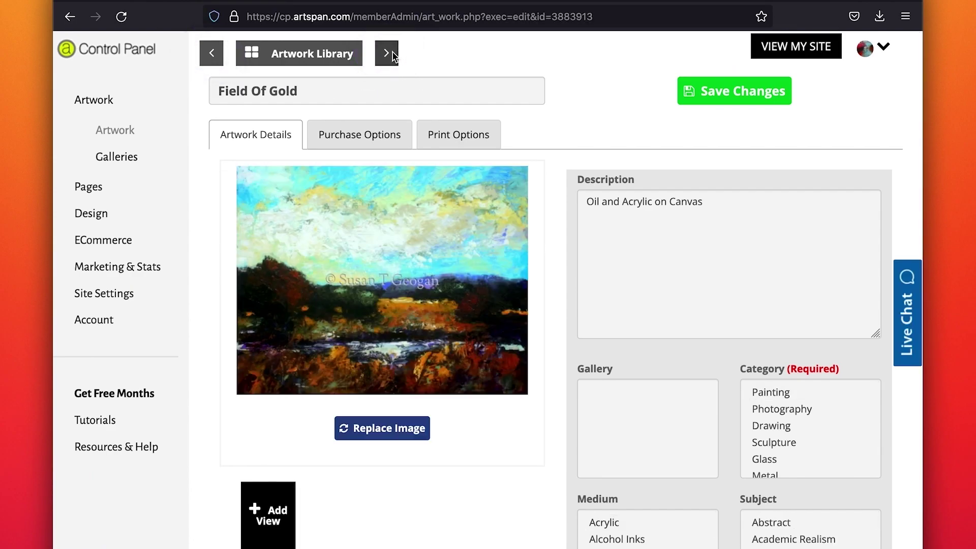
left_click(393, 55)
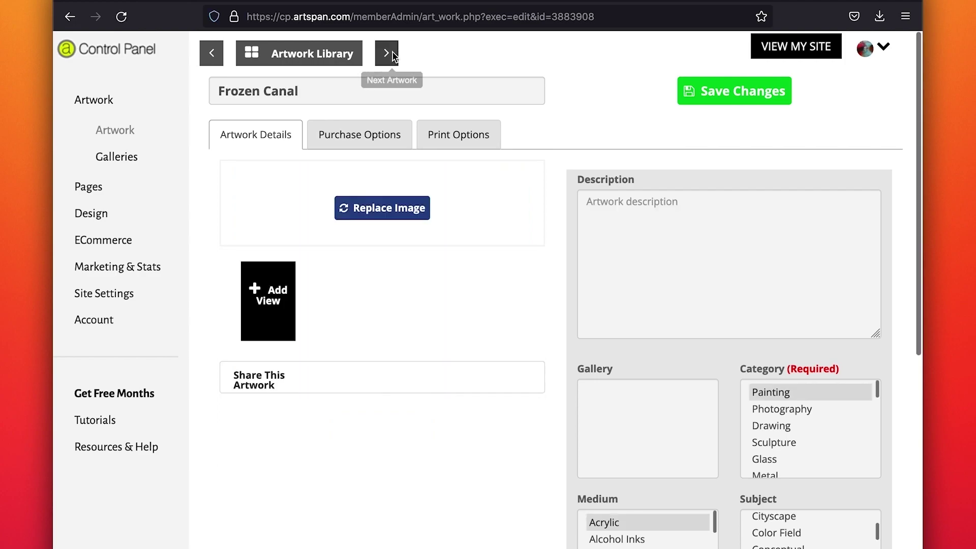
left_click(393, 56)
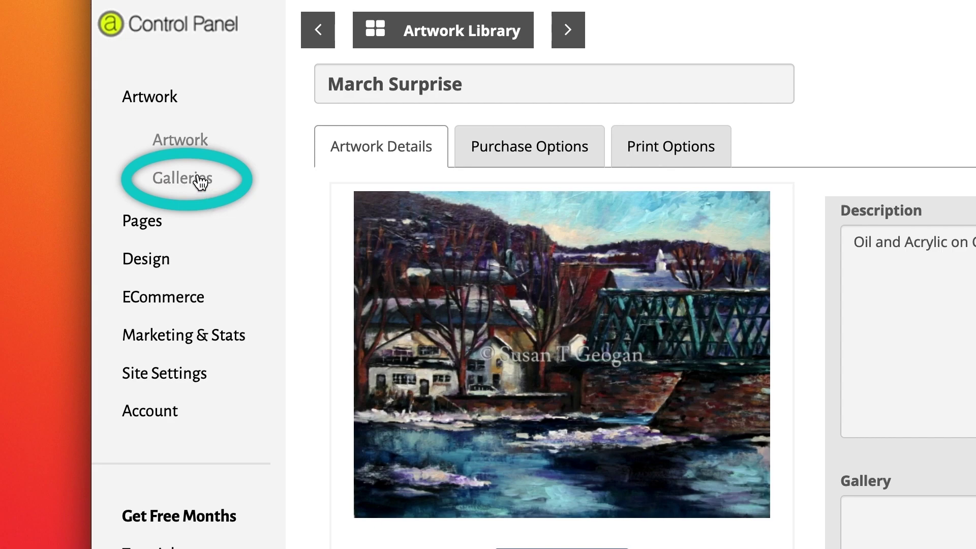
Add a new gallery named 'Autumn Palette' from the Galleries page
left_click(197, 184)
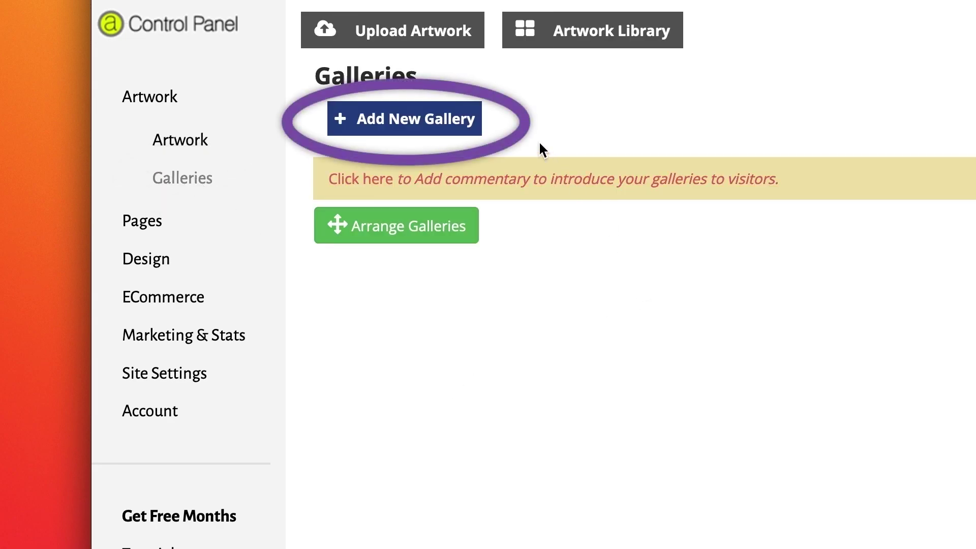
left_click(457, 120)
left_click(488, 160)
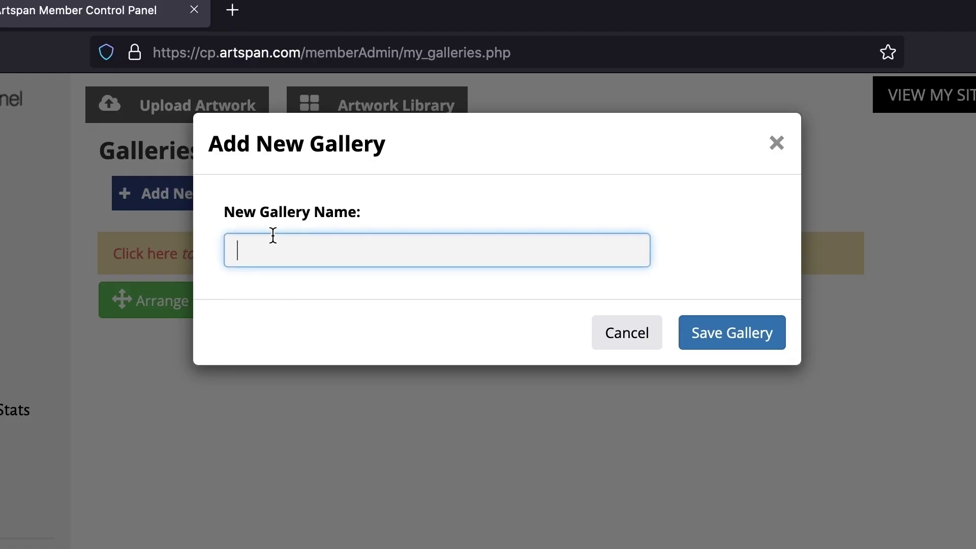
type("Autumn Palette")
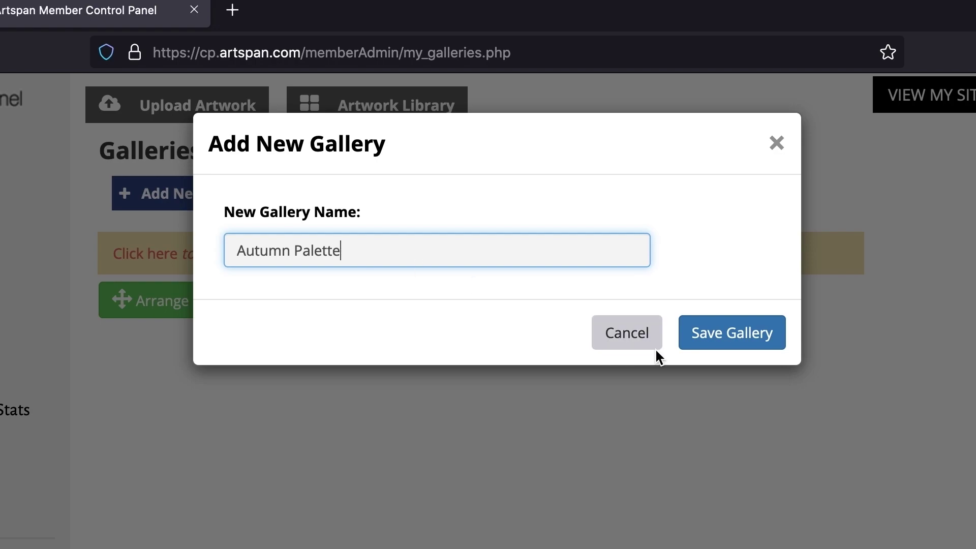
left_click(721, 332)
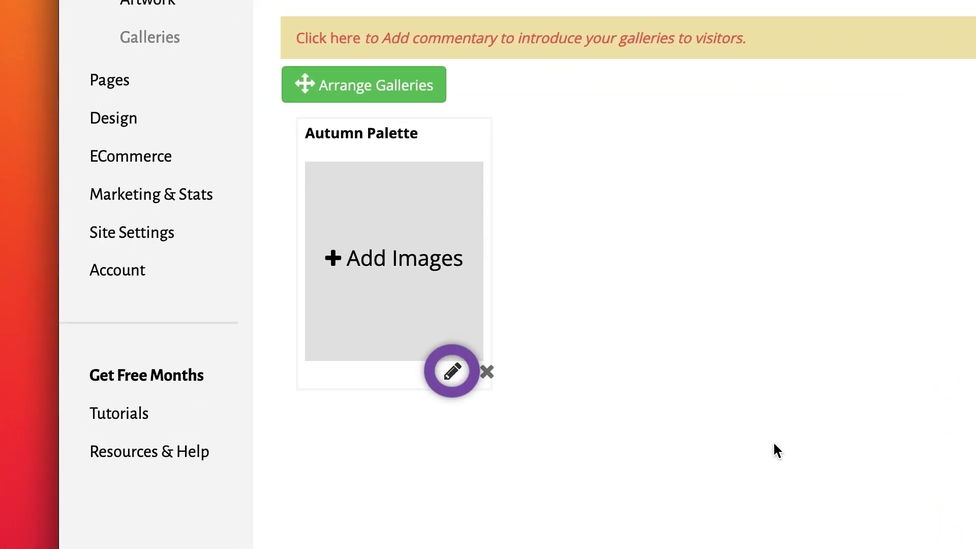
Describe Autumn Palette as 'Paintings in the Fall.', hide it without a password, and save
left_click(455, 377)
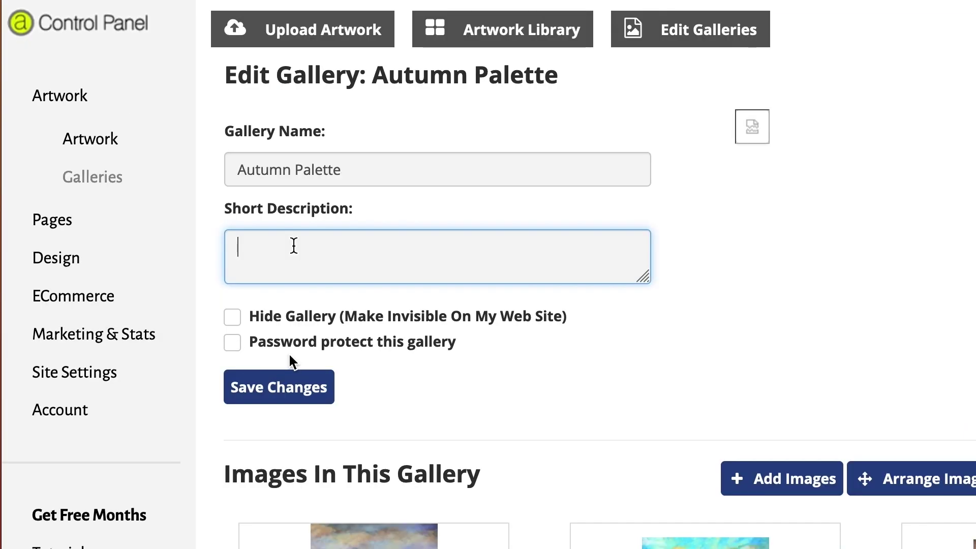
type("Paintings in the ")
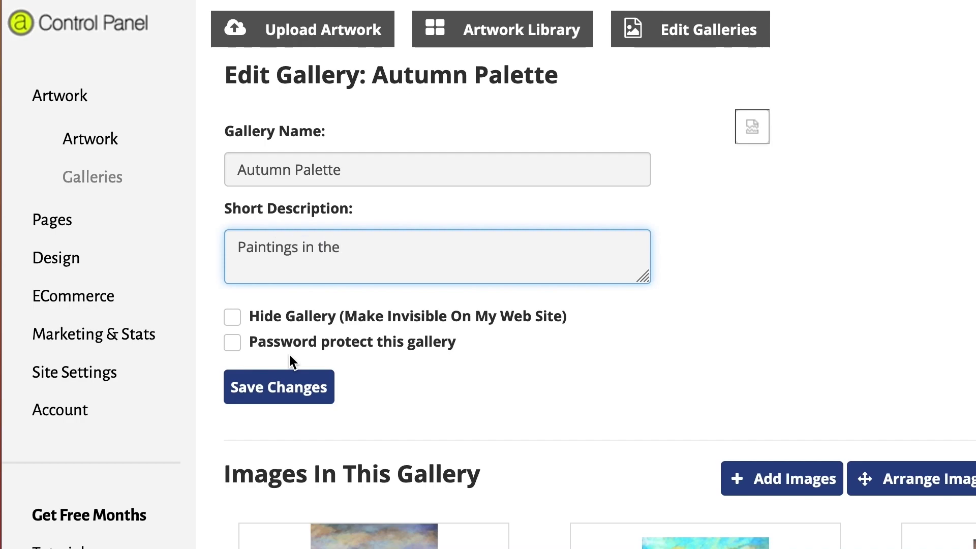
type("Fall.")
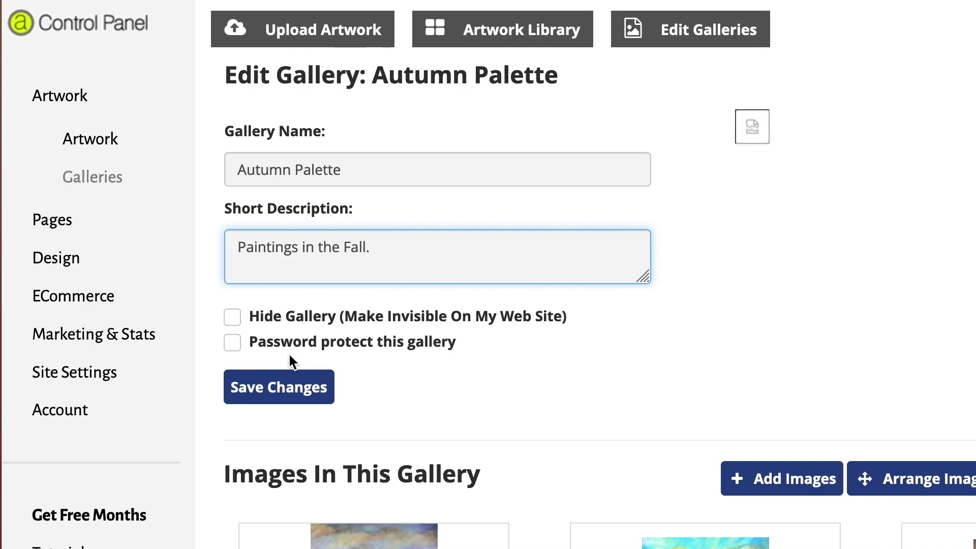
left_click(235, 318)
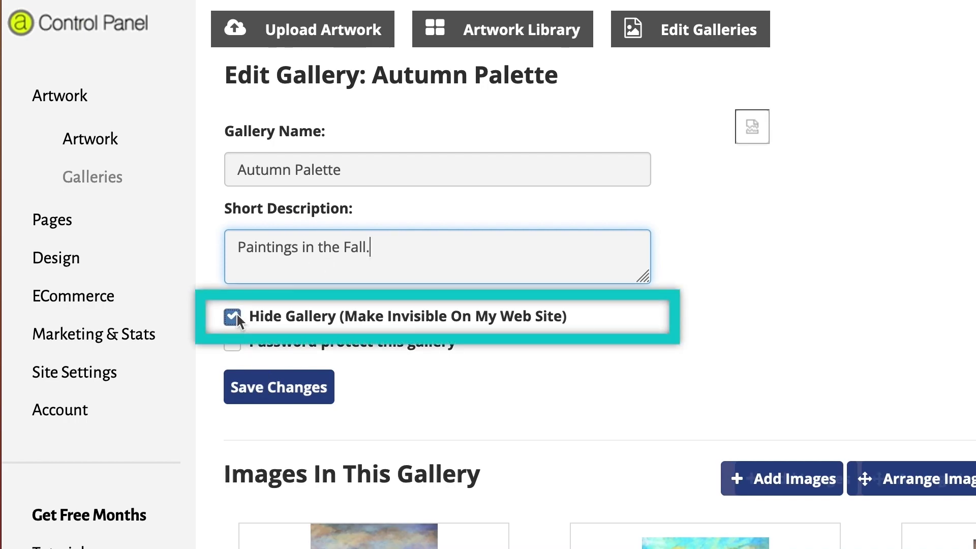
left_click(233, 344)
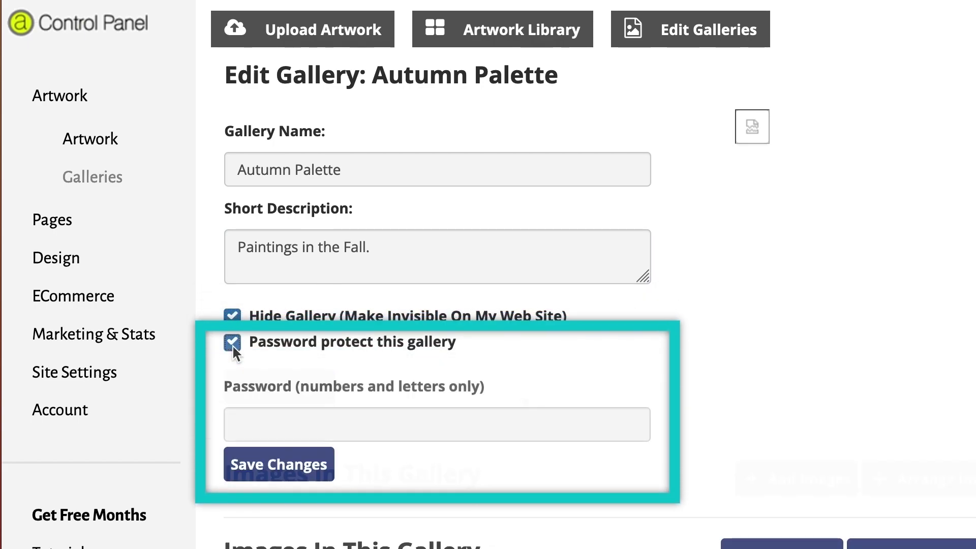
left_click(251, 422)
type("au")
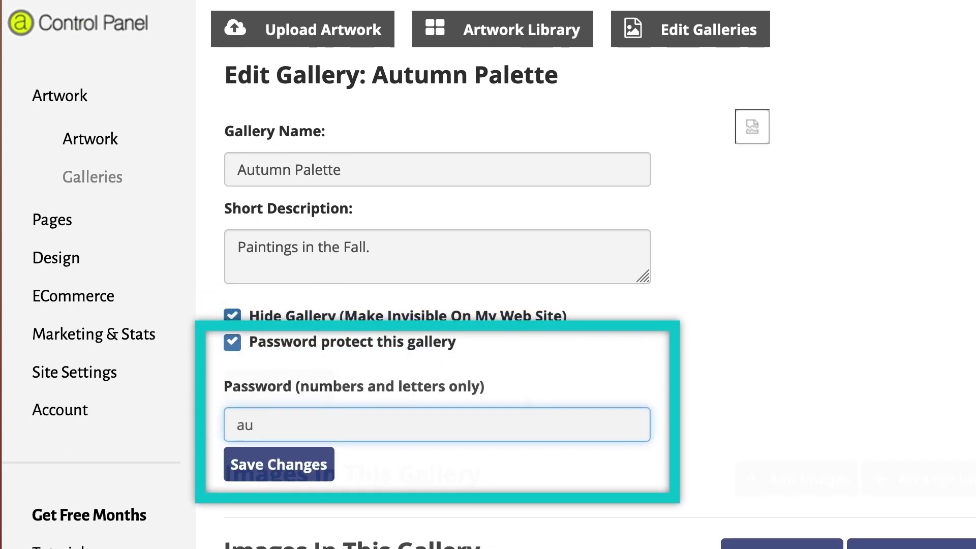
type("tumn")
key("BackSpace")
key("BackSpace")
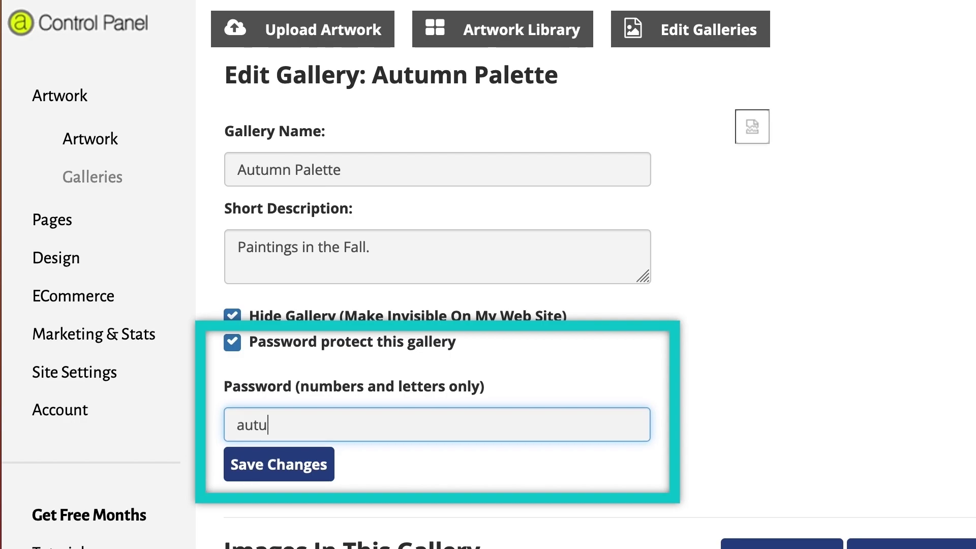
key("BackSpace")
key("BackSpace")
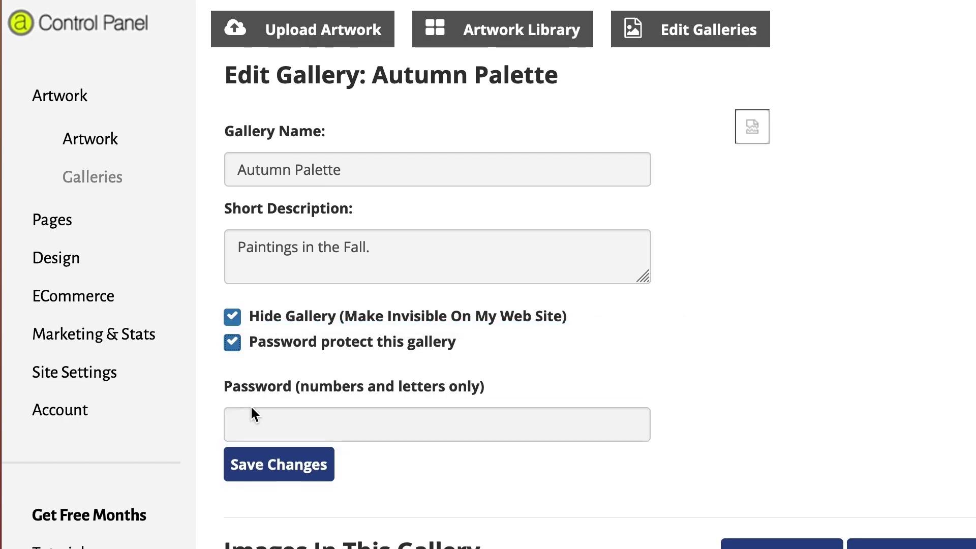
left_click(232, 344)
left_click(295, 387)
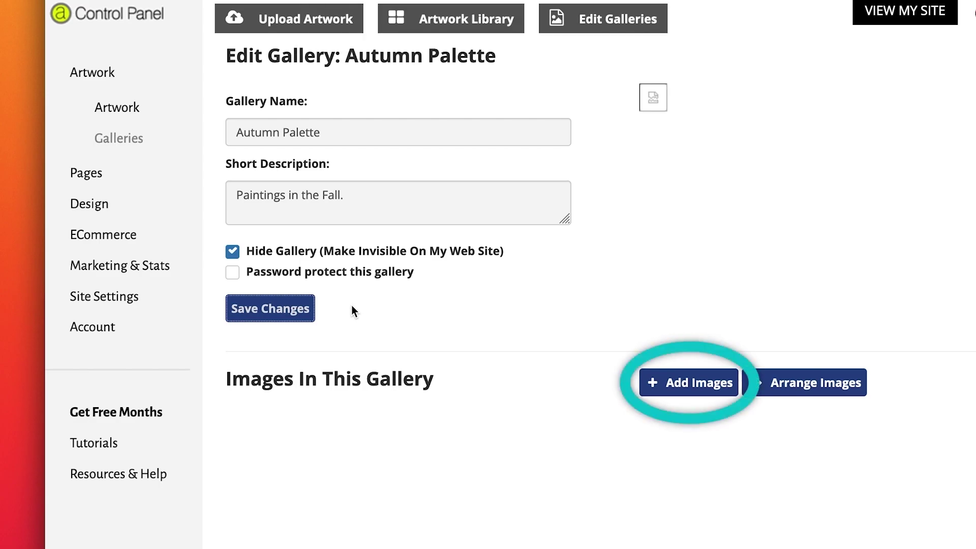
Add Warm Afternoon, Signs Of Autumn, November Snow, Field Of Gold and Kaleidoscope to the gallery
left_click(670, 385)
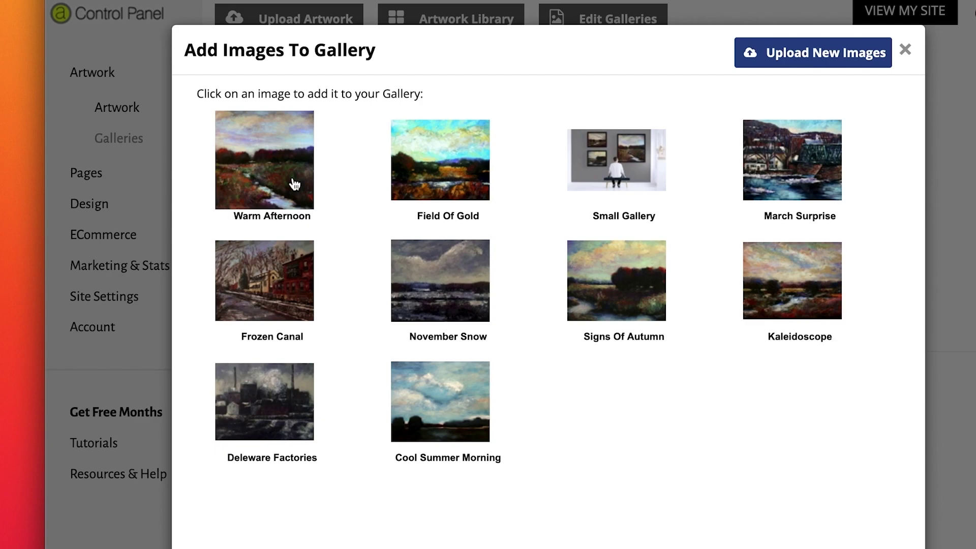
left_click(290, 179)
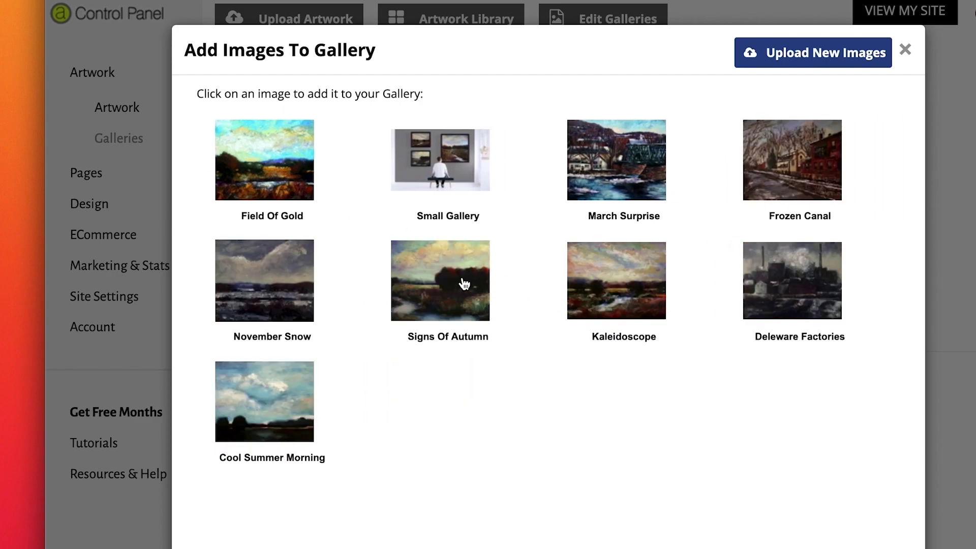
left_click(464, 284)
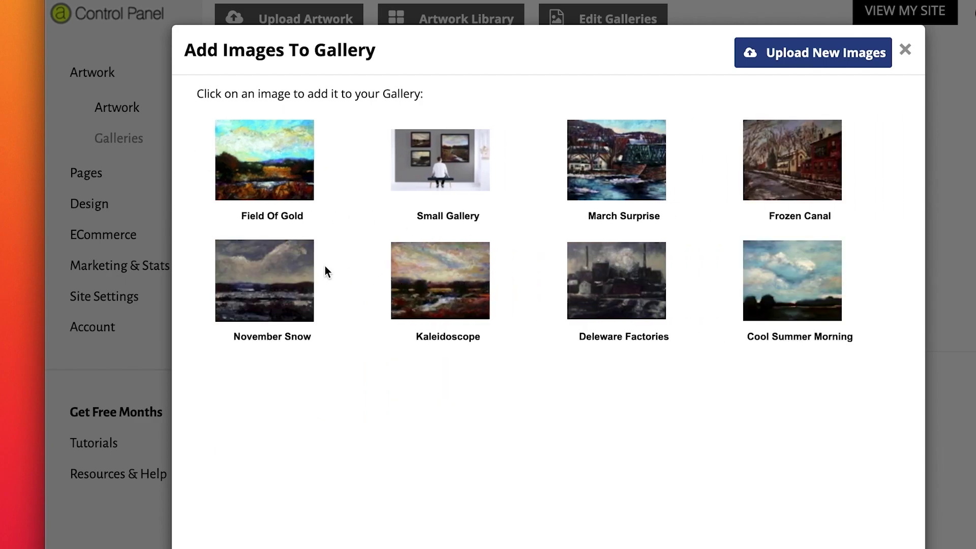
left_click(239, 262)
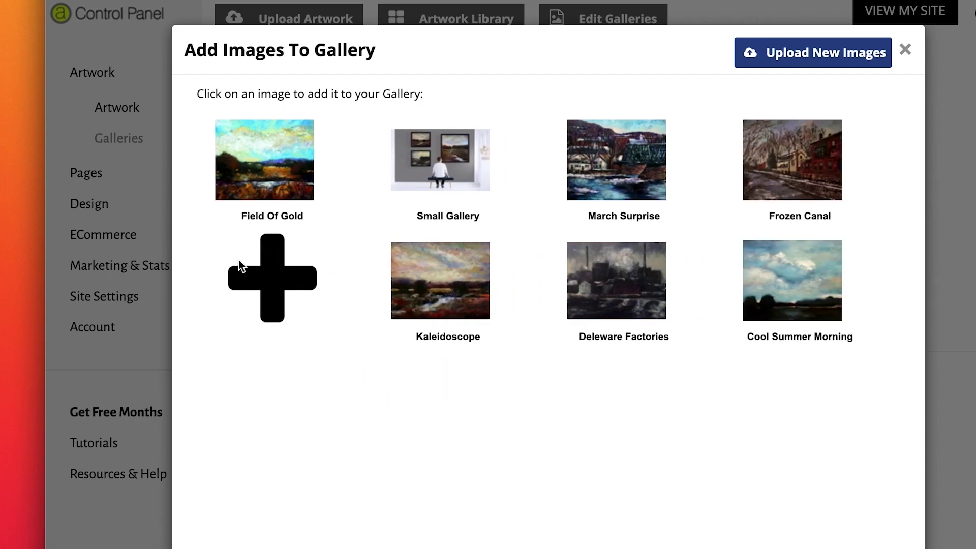
left_click(240, 172)
left_click(783, 166)
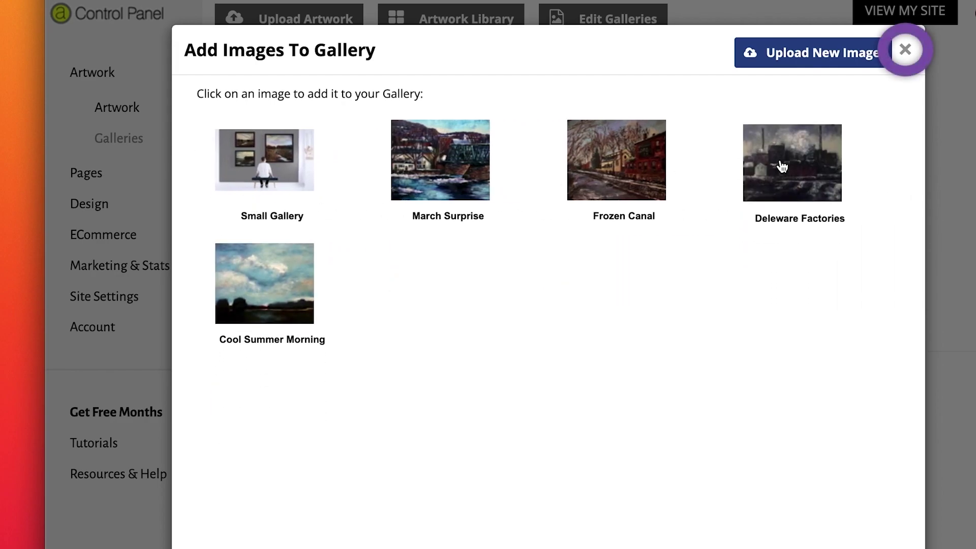
left_click(904, 49)
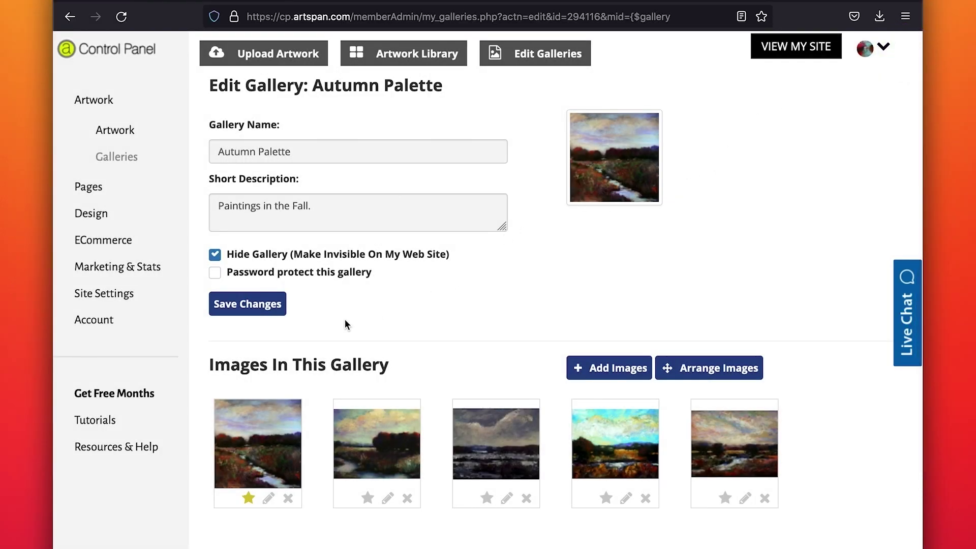
Save the gallery and make Signs Of Autumn its featured image
left_click(249, 312)
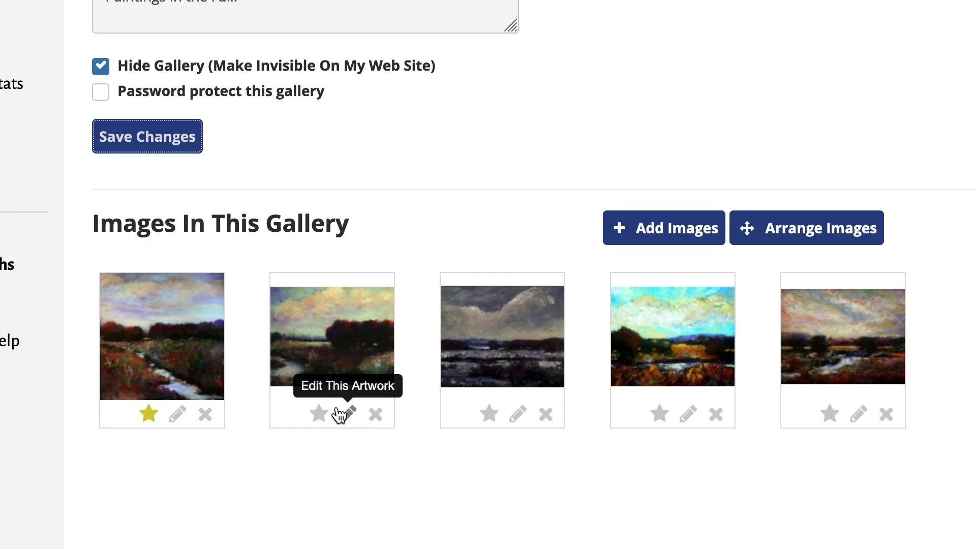
left_click(319, 414)
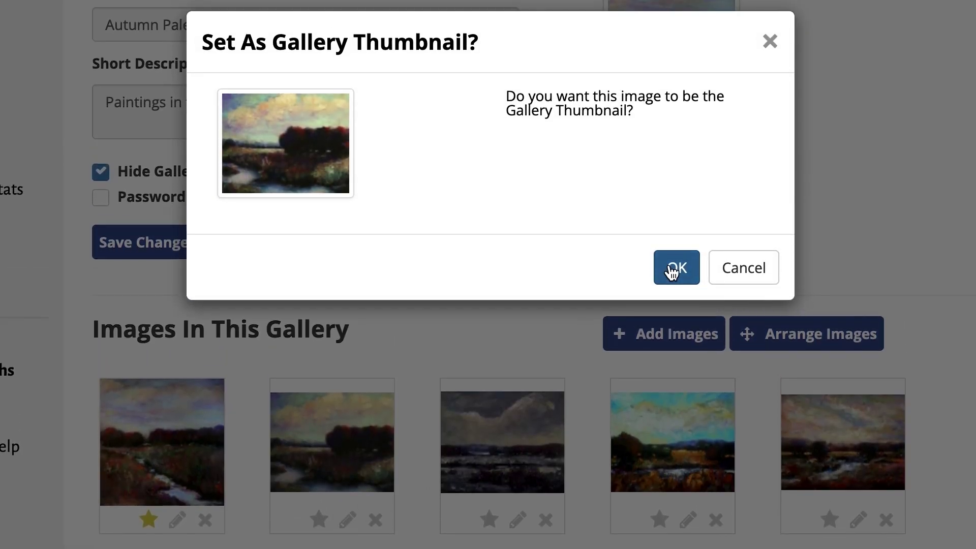
left_click(671, 269)
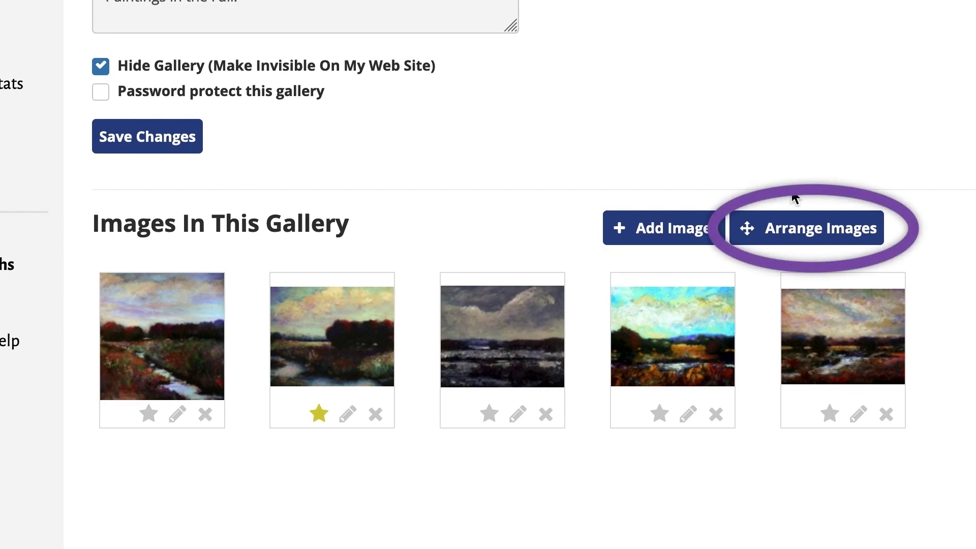
Rearrange the images so Field Of Gold is second and Signs Of Autumn last
left_click(810, 228)
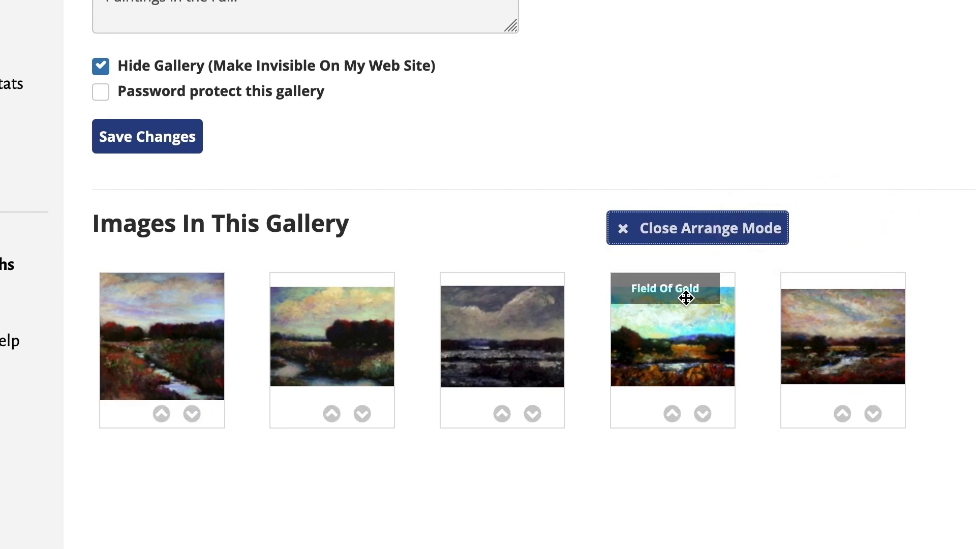
left_click_drag(686, 357, 523, 360)
left_click_drag(646, 372, 859, 401)
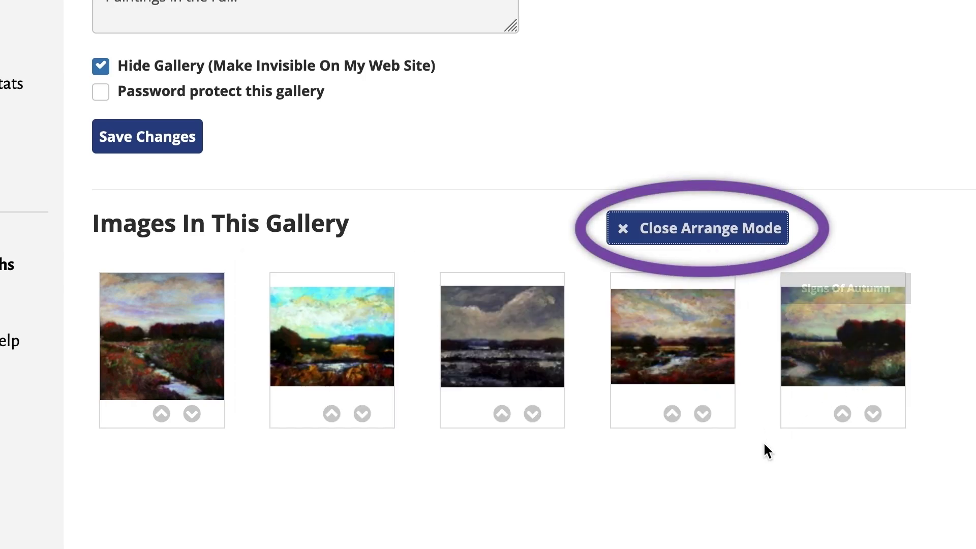
left_click(680, 228)
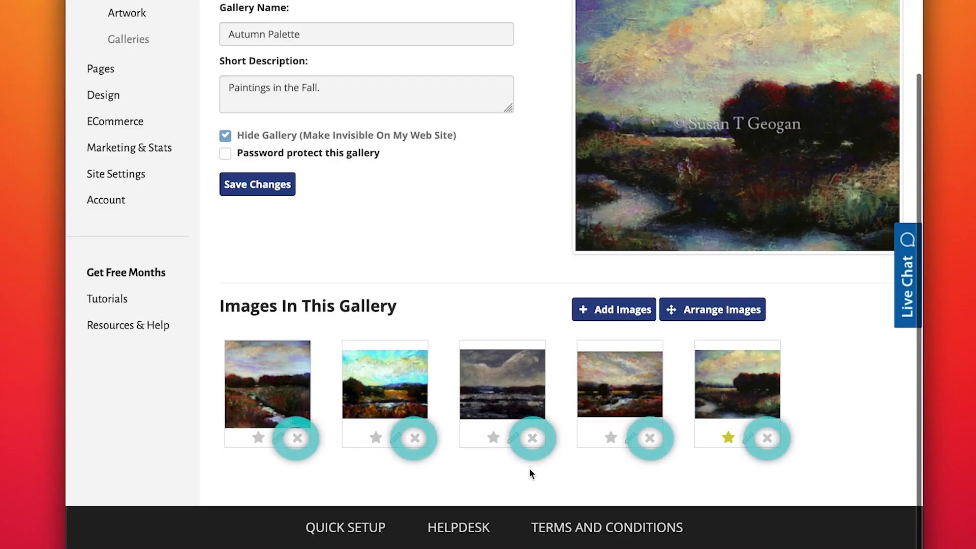
Delete November Snow from Autumn Palette, unhide the gallery, and save
left_click(532, 438)
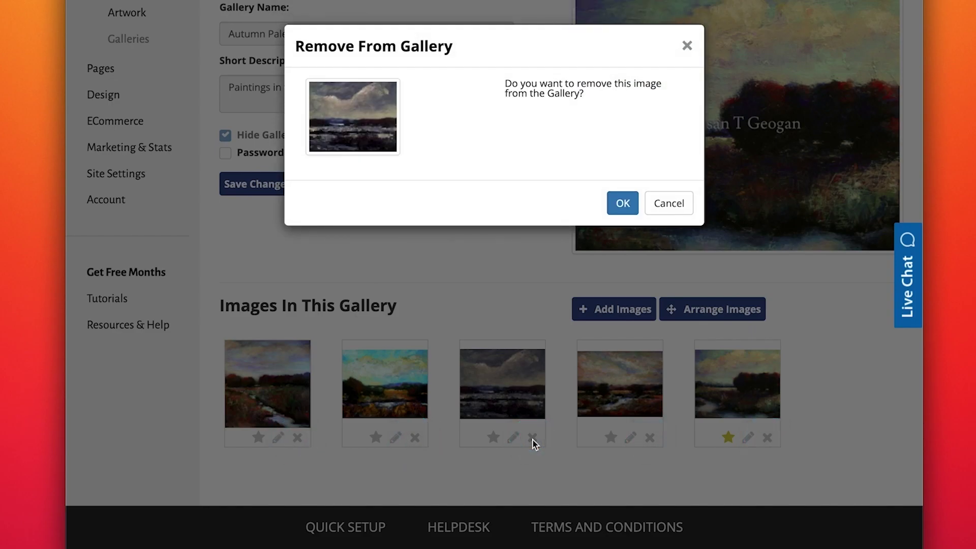
left_click(622, 203)
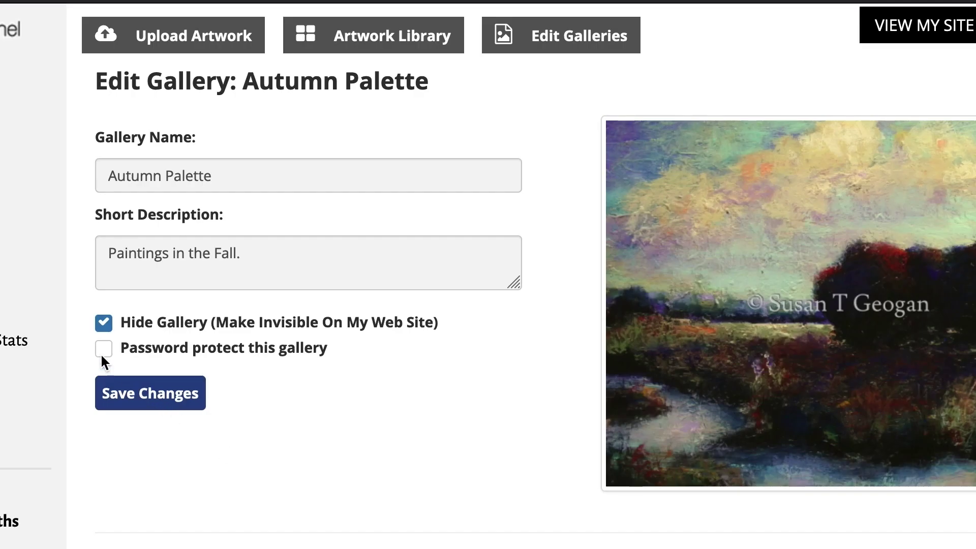
left_click(103, 325)
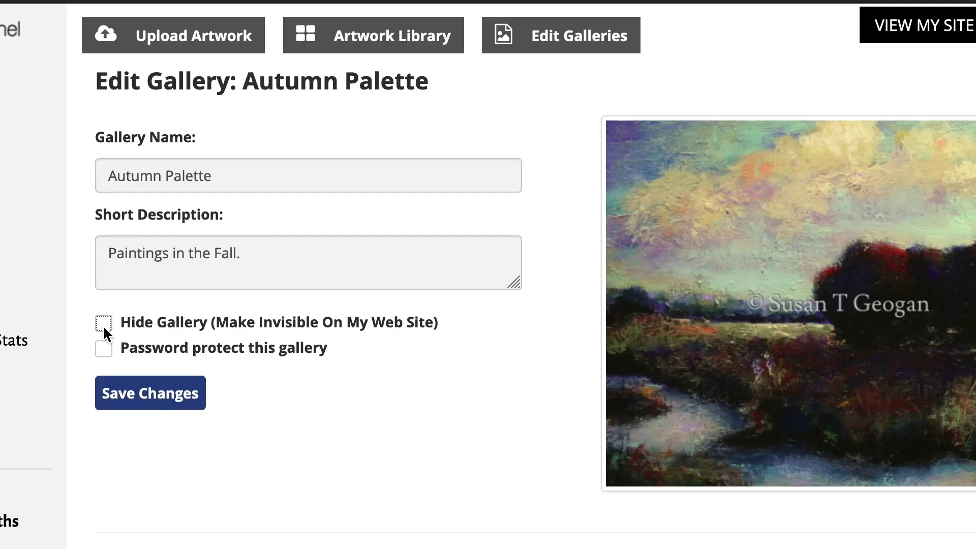
left_click(146, 393)
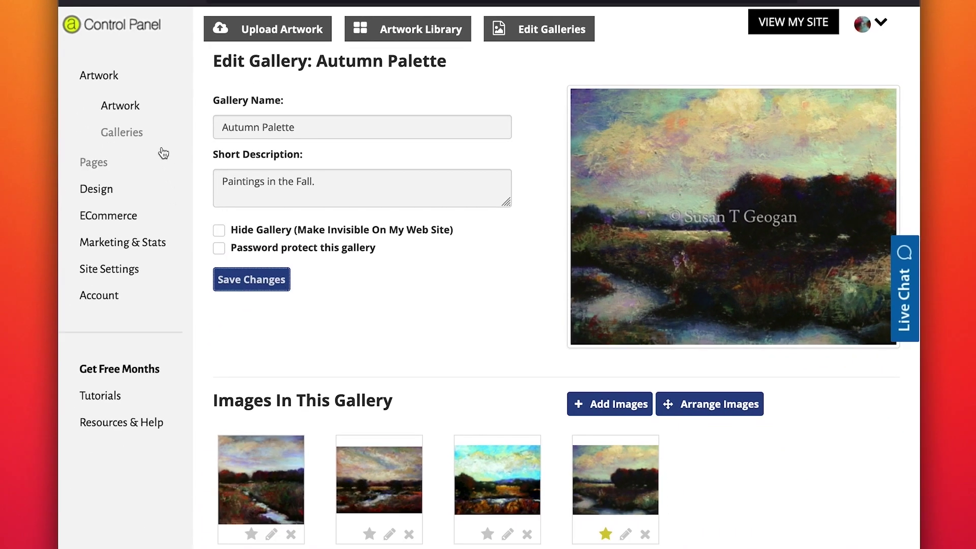
Return to the Galleries list showing Autumn Palette and Snow Scenes
left_click(137, 136)
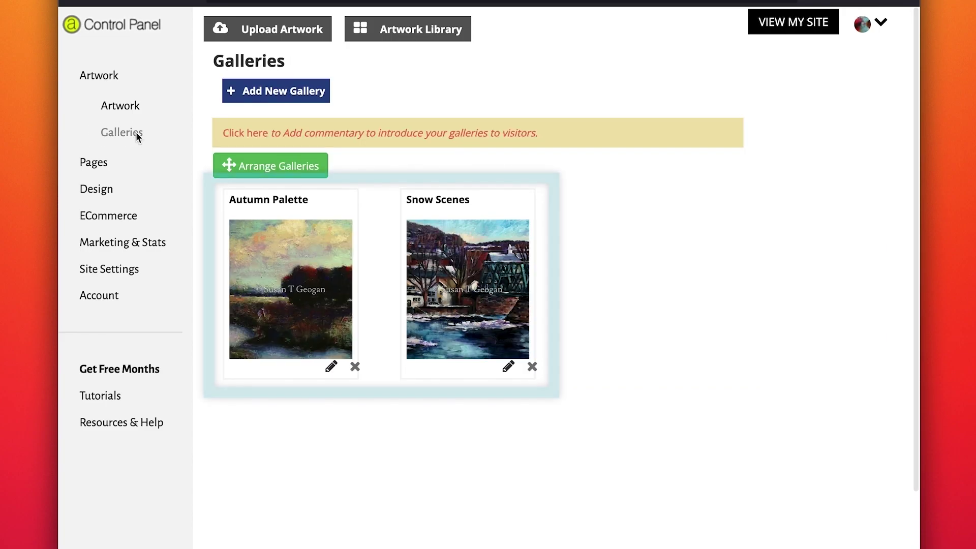